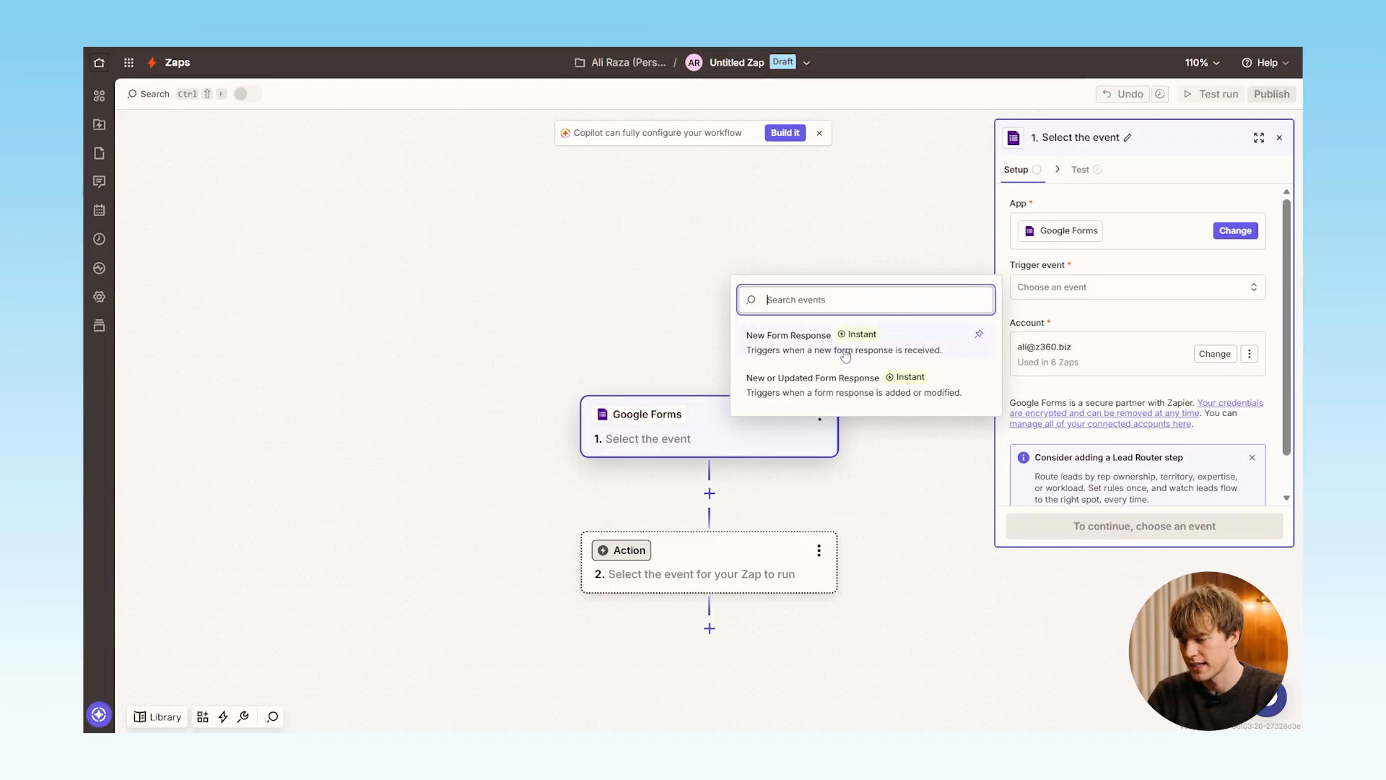
Set the Google Forms trigger event to New Form Response with the connected account and continue to configuration
{"action": "left_click", "coordinate": [845, 355]}
{"action": "left_click", "coordinate": [1213, 358]}
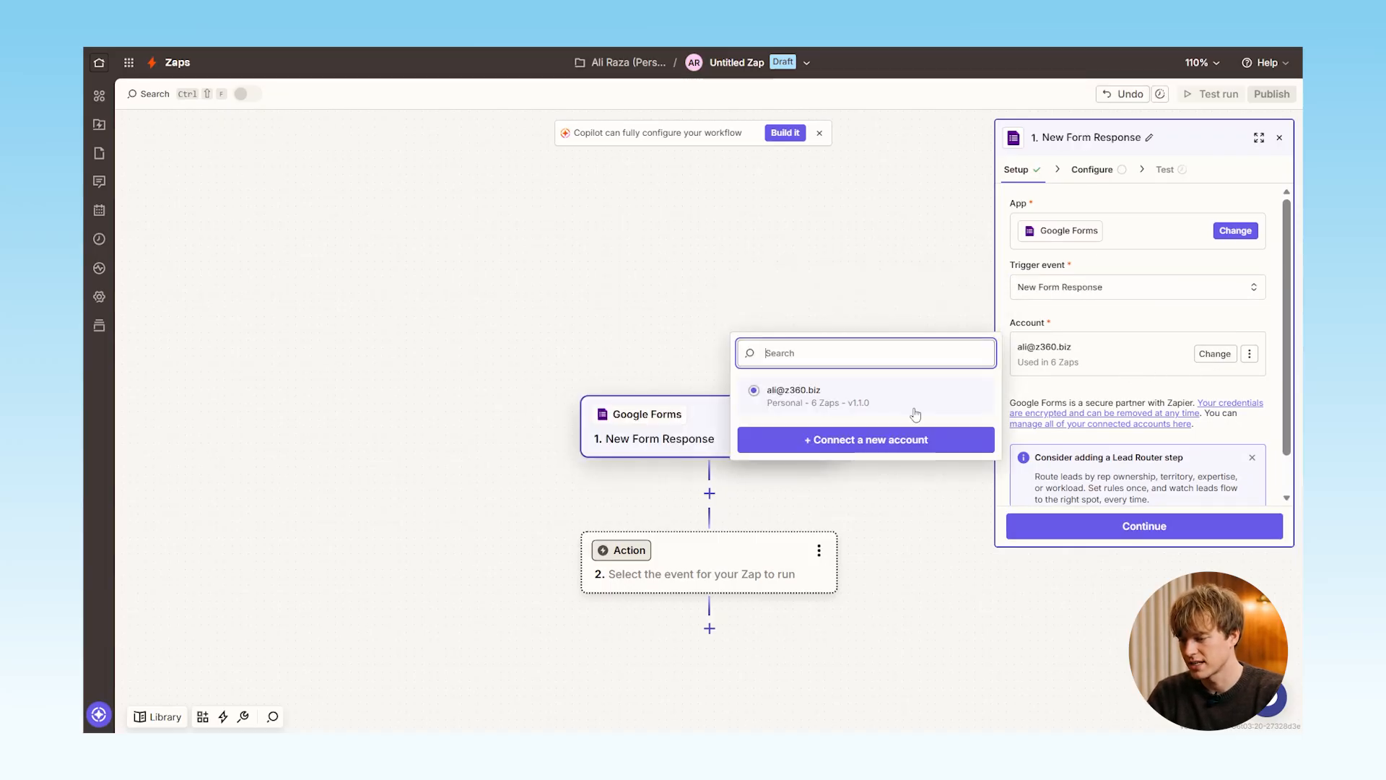
{"action": "left_click", "coordinate": [1142, 517]}
{"action": "left_click", "coordinate": [1141, 532]}
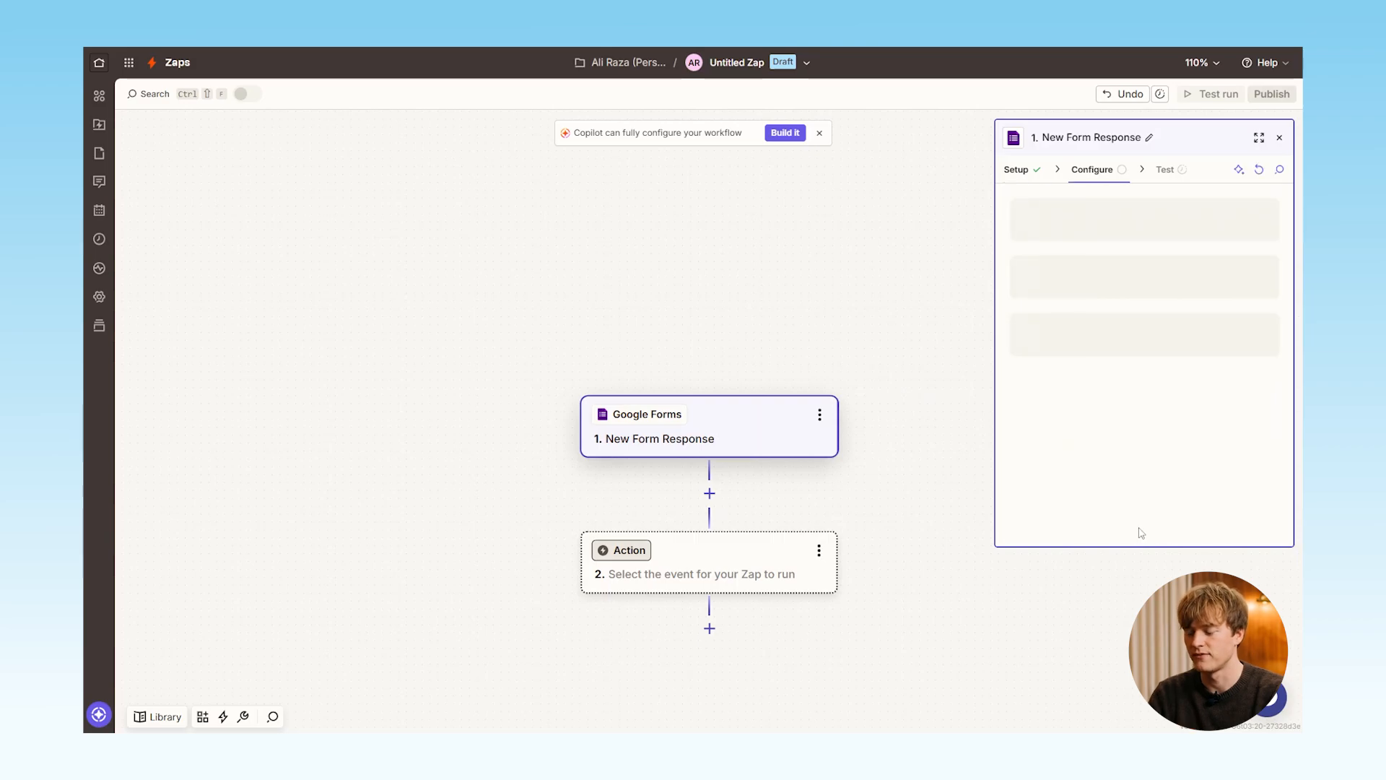
Select Inquiry form as the trigger's form and test the trigger
{"action": "left_click", "coordinate": [1076, 224]}
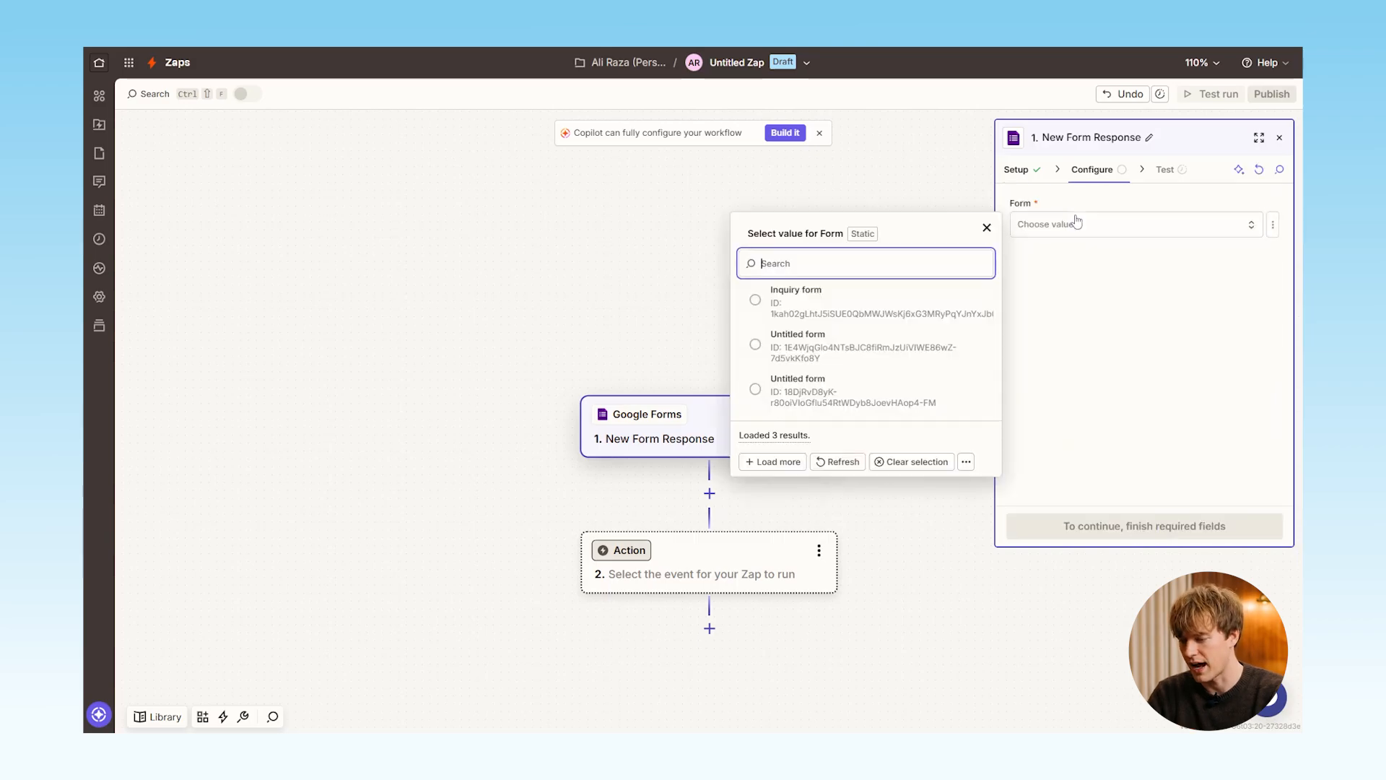
{"action": "left_click", "coordinate": [889, 301]}
{"action": "left_click", "coordinate": [1142, 526]}
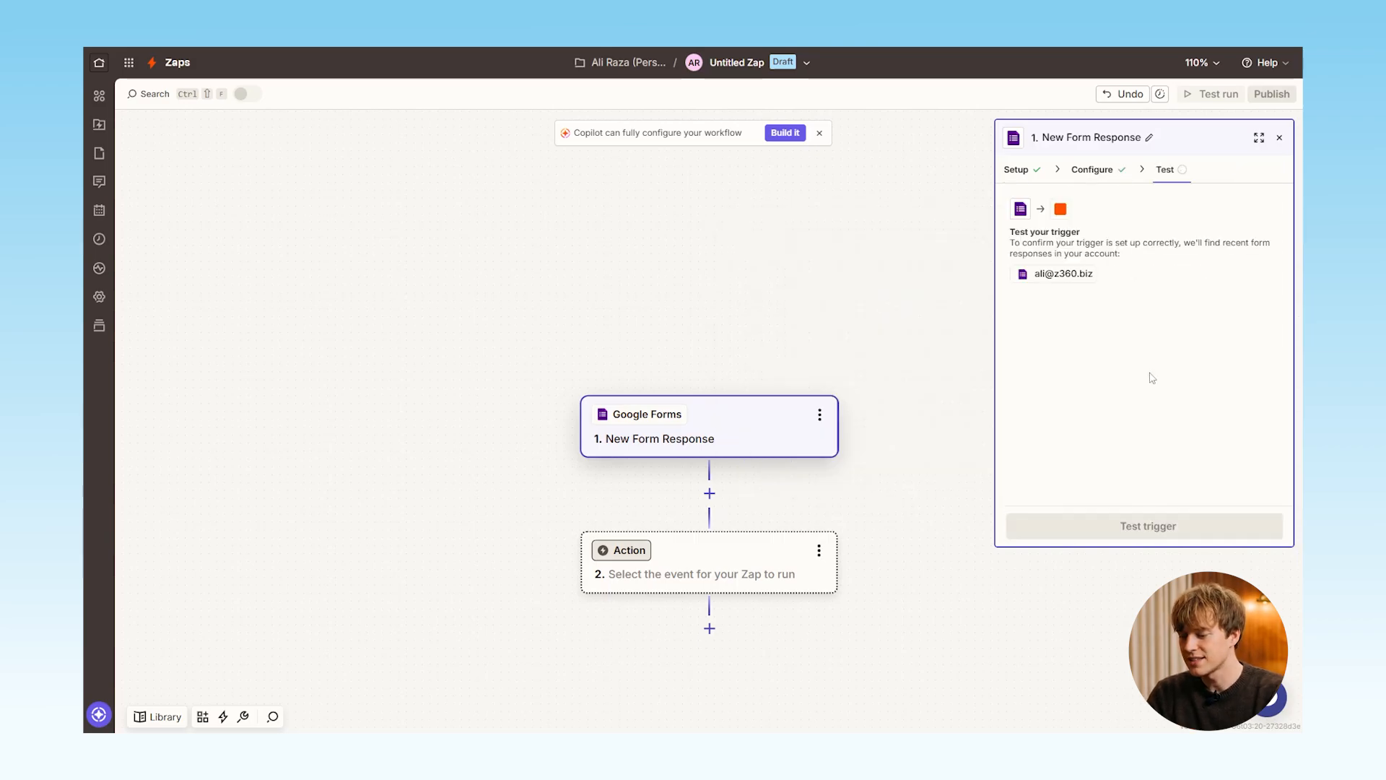
{"action": "left_click", "coordinate": [1156, 529]}
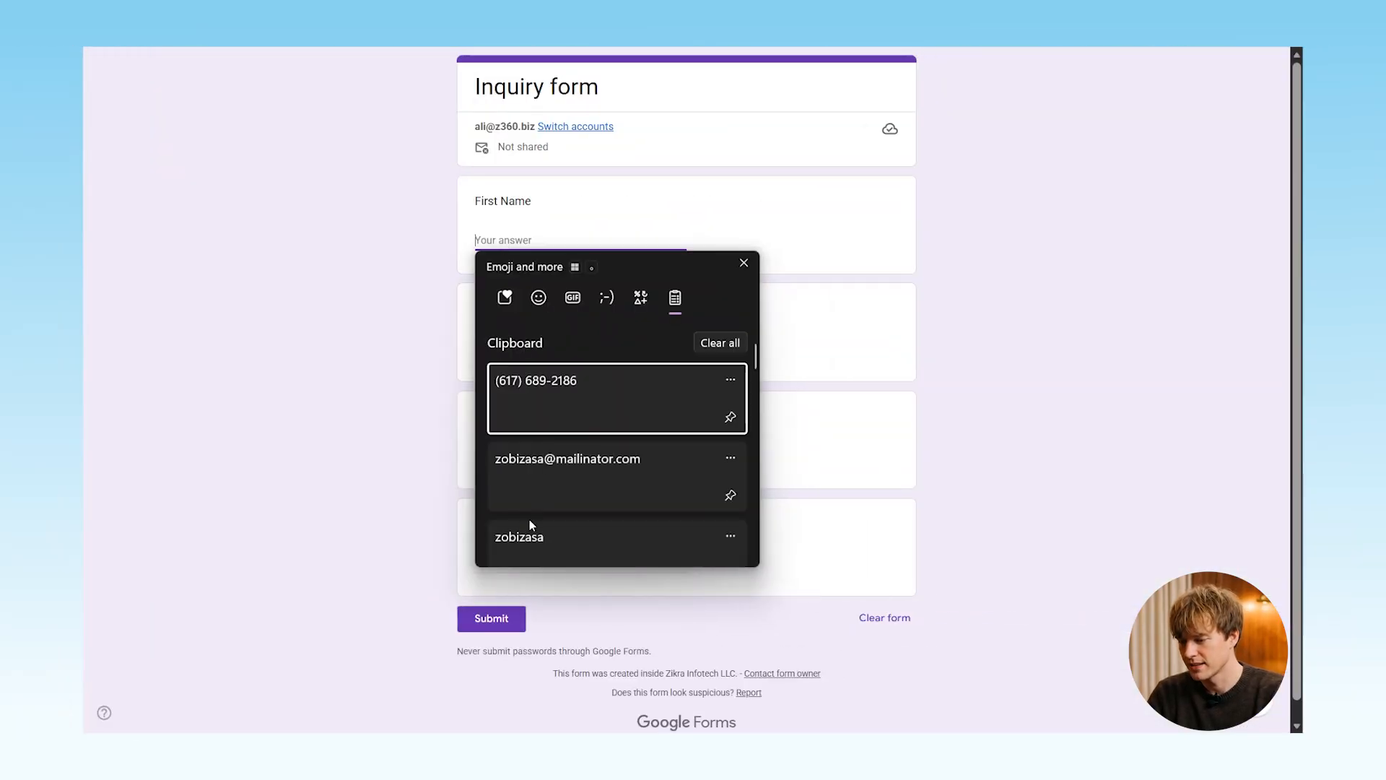
In the live Inquiry form, fill in the respondent's first name, last name and email address
{"action": "key", "text": "Escape"}
{"action": "type", "text": "Ira"}
{"action": "key", "text": "Tab"}
{"action": "key", "text": "super+v"}
{"action": "scroll", "coordinate": [559, 564], "scroll_direction": "down", "scroll_amount": 1}
{"action": "left_click", "coordinate": [559, 624]}
{"action": "left_click", "coordinate": [501, 455]}
{"action": "key", "text": "super+v"}
{"action": "left_click", "coordinate": [577, 348]}
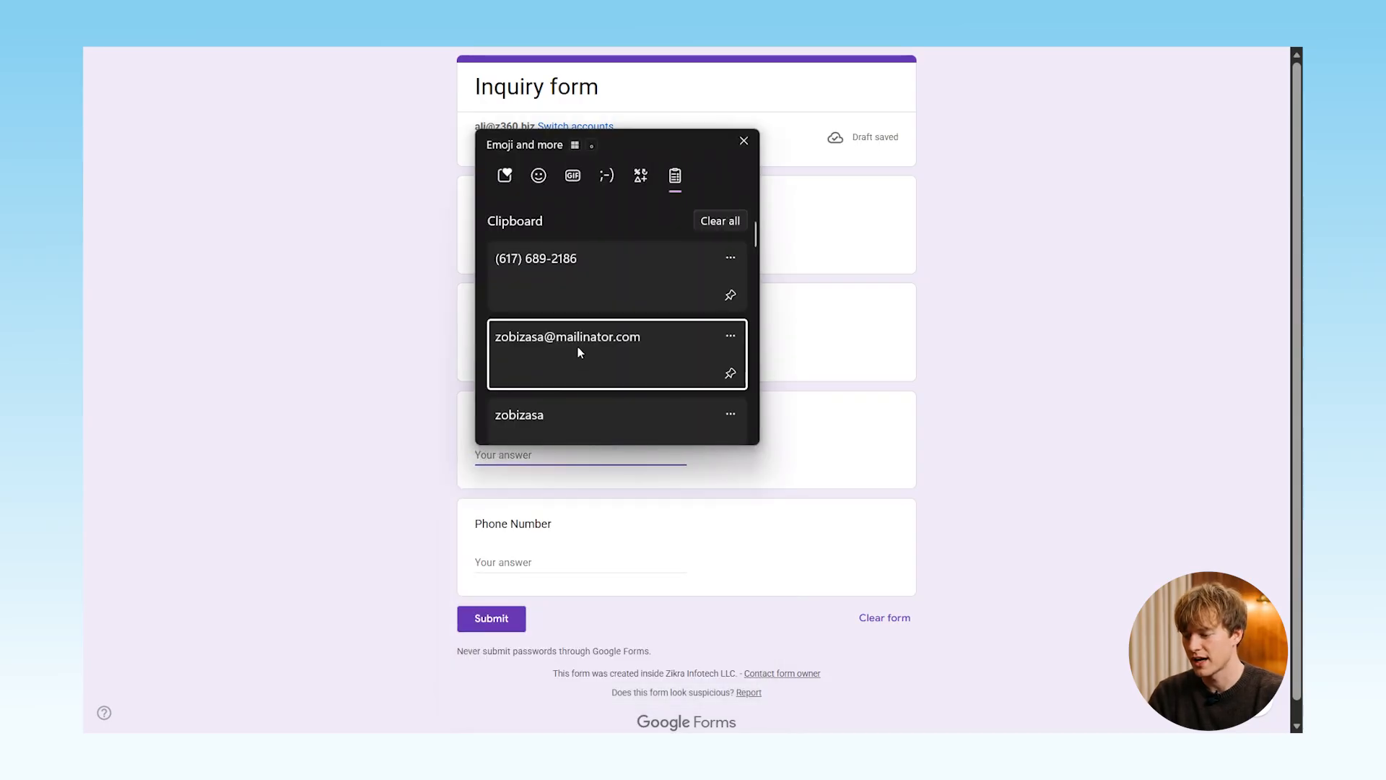
Enter the respondent's phone number in plain format with a +1 prefix and submit the form
{"action": "left_click", "coordinate": [523, 567]}
{"action": "key", "text": "super+v"}
{"action": "key", "text": "Return"}
{"action": "key", "text": "Left"}
{"action": "key", "text": "Left"}
{"action": "key", "text": "Left"}
{"action": "key", "text": "Left"}
{"action": "key", "text": "BackSpace"}
{"action": "key", "text": "Left"}
{"action": "key", "text": "Left"}
{"action": "key", "text": "Left"}
{"action": "key", "text": "BackSpace"}
{"action": "key", "text": "BackSpace"}
{"action": "key", "text": "Left"}
{"action": "key", "text": "Left"}
{"action": "key", "text": "Left"}
{"action": "key", "text": "BackSpace"}
{"action": "type", "text": "+1"}
{"action": "left_click", "coordinate": [496, 625]}
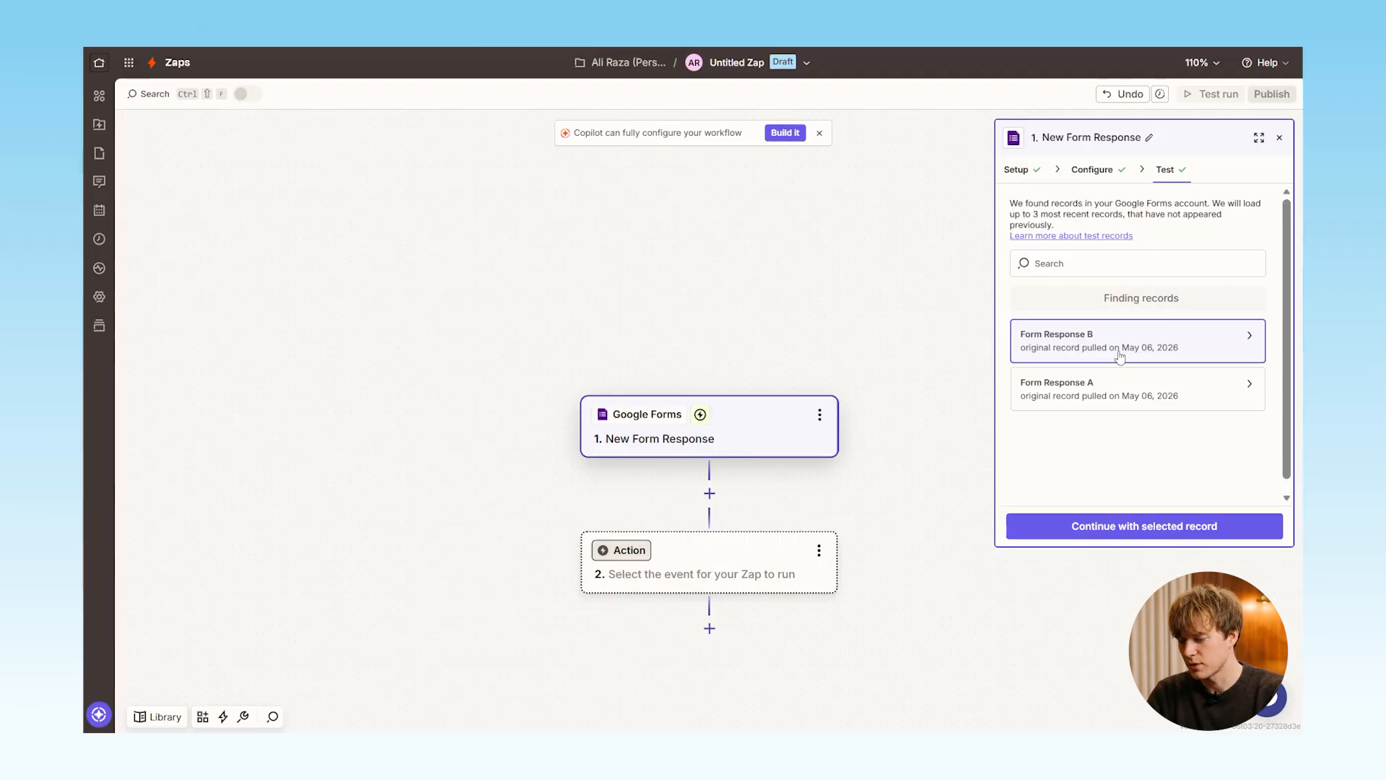
Continue in Zapier with Form Response B as the test record and add Z360 (2.0.0) as the action app
{"action": "mouse_move", "coordinate": [1148, 351]}
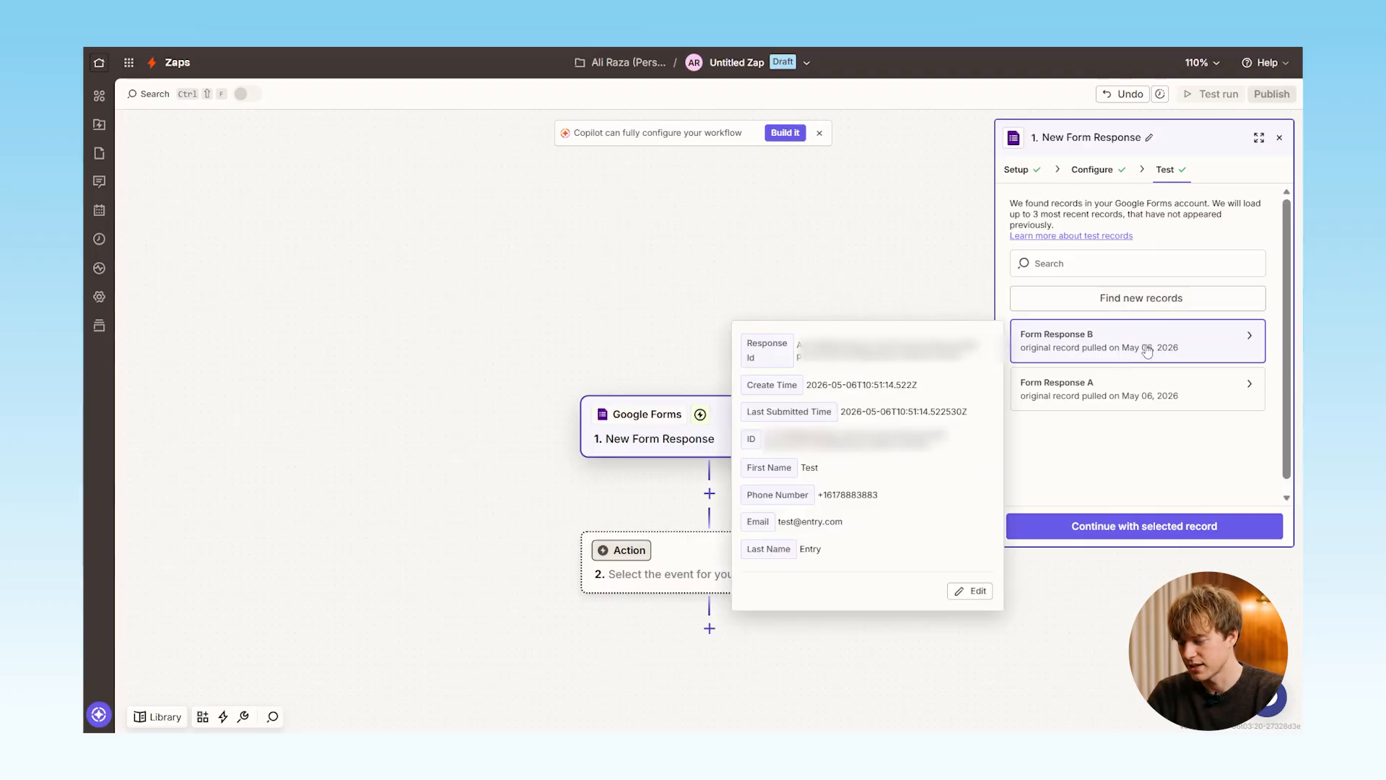
{"action": "left_click", "coordinate": [1142, 517]}
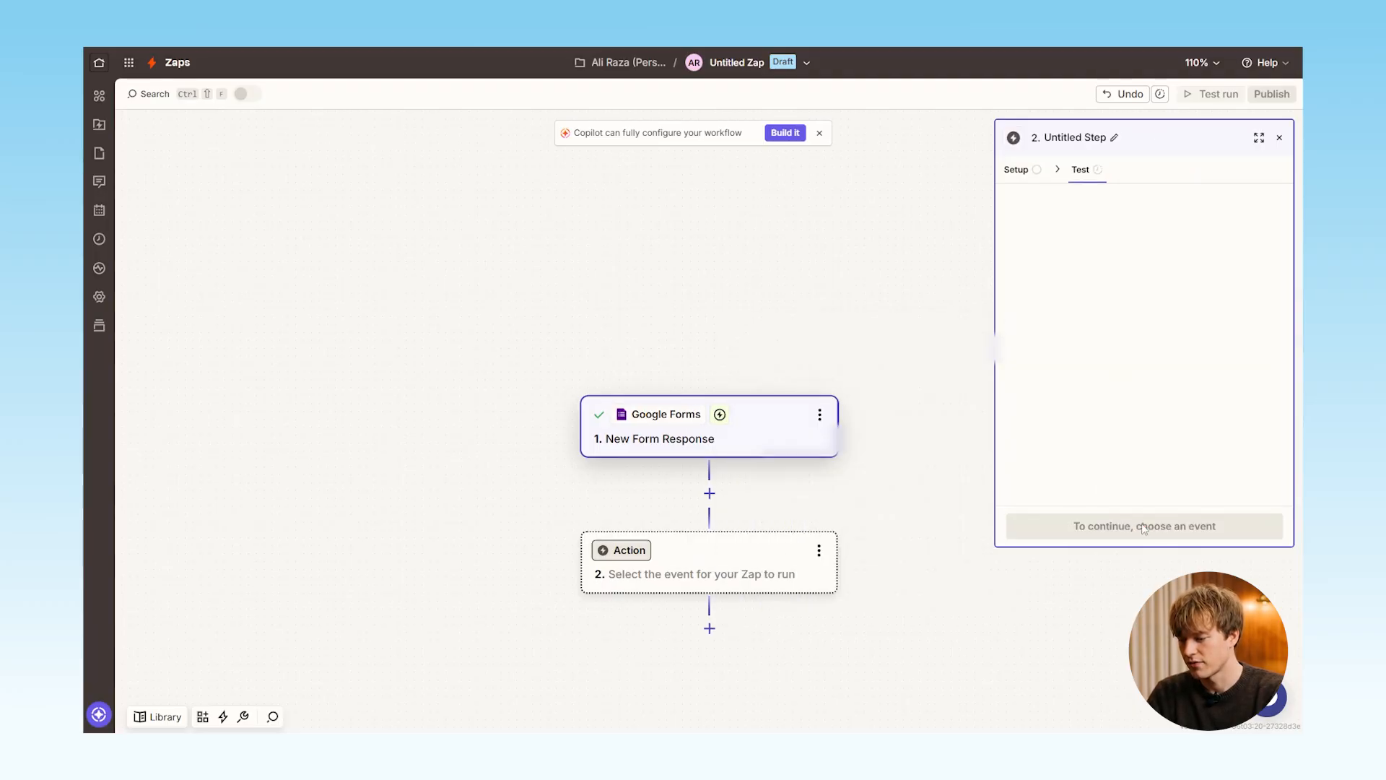
{"action": "type", "text": "z"}
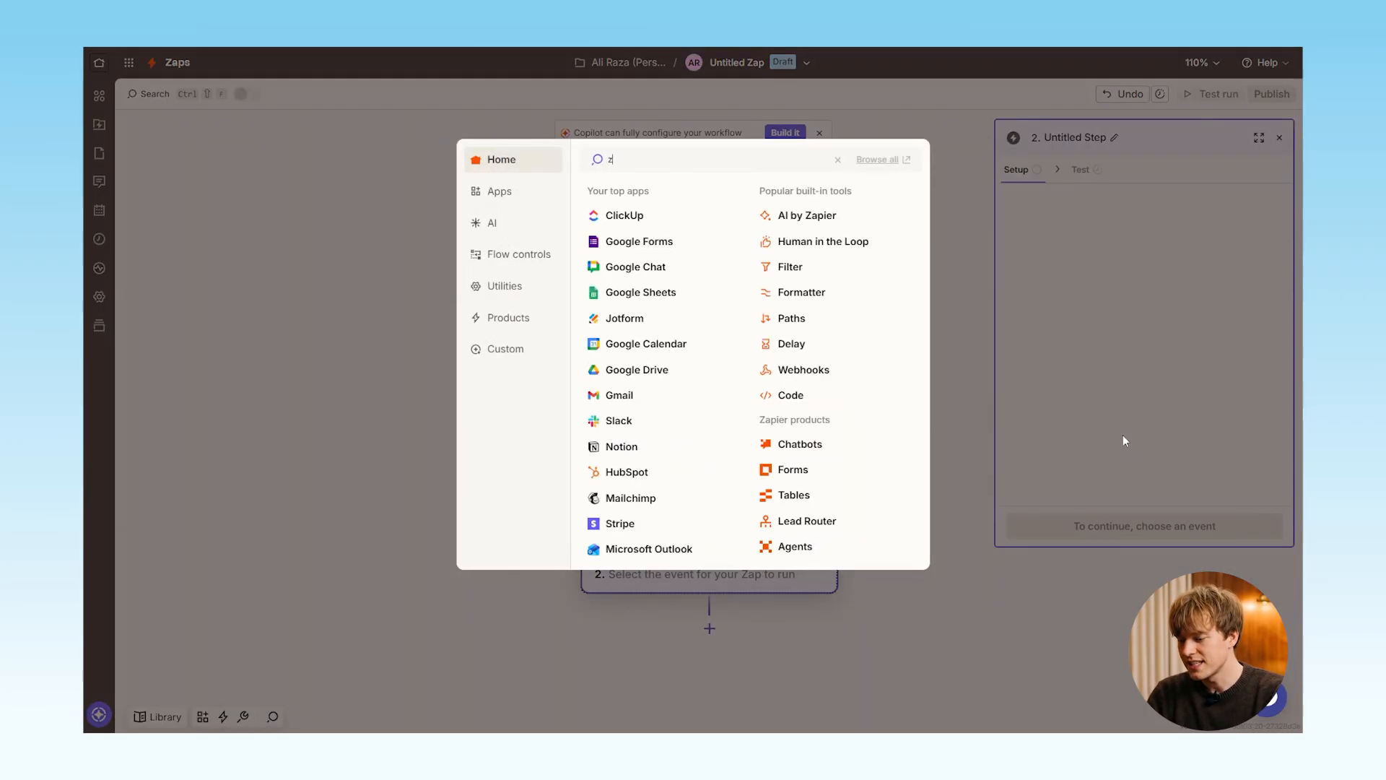
{"action": "type", "text": "36"}
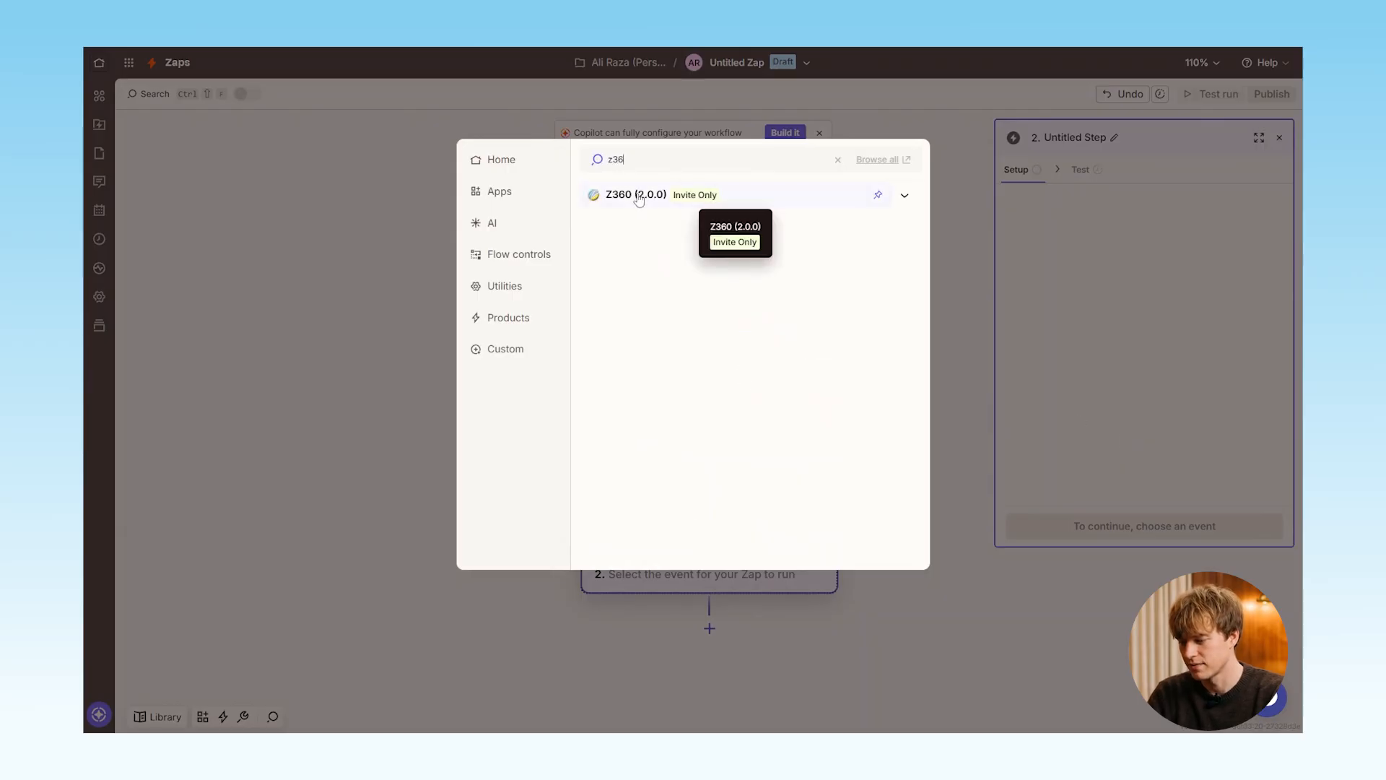
{"action": "left_click", "coordinate": [639, 195]}
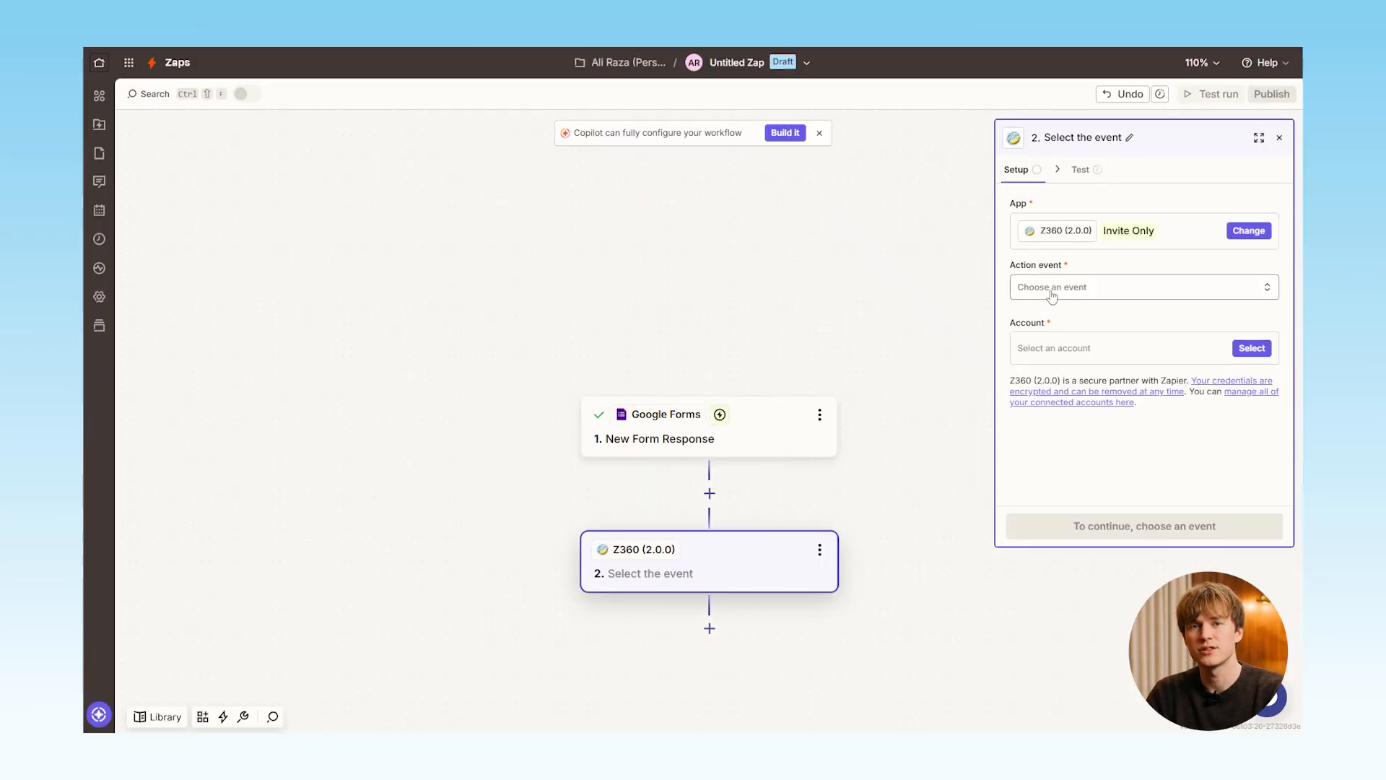
Set the action event to Add Form Entry and connect a new Z360 account by entering its connection credentials
{"action": "left_click", "coordinate": [1052, 289]}
{"action": "left_click", "coordinate": [854, 356]}
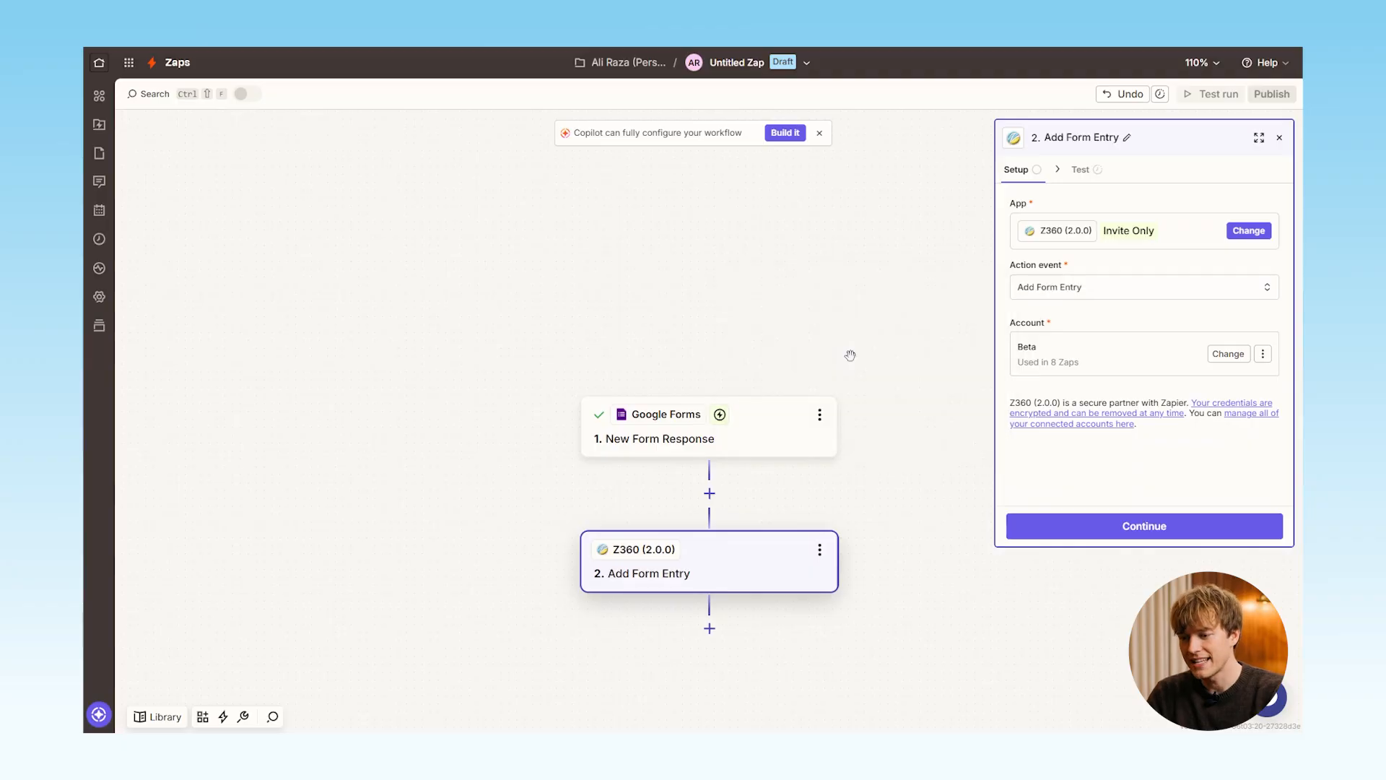
{"action": "left_click", "coordinate": [1223, 356]}
{"action": "left_click", "coordinate": [870, 436]}
{"action": "left_click", "coordinate": [366, 425]}
{"action": "left_click", "coordinate": [349, 444]}
{"action": "left_click", "coordinate": [340, 337]}
{"action": "key", "text": "ctrl+v"}
{"action": "left_click", "coordinate": [495, 459]}
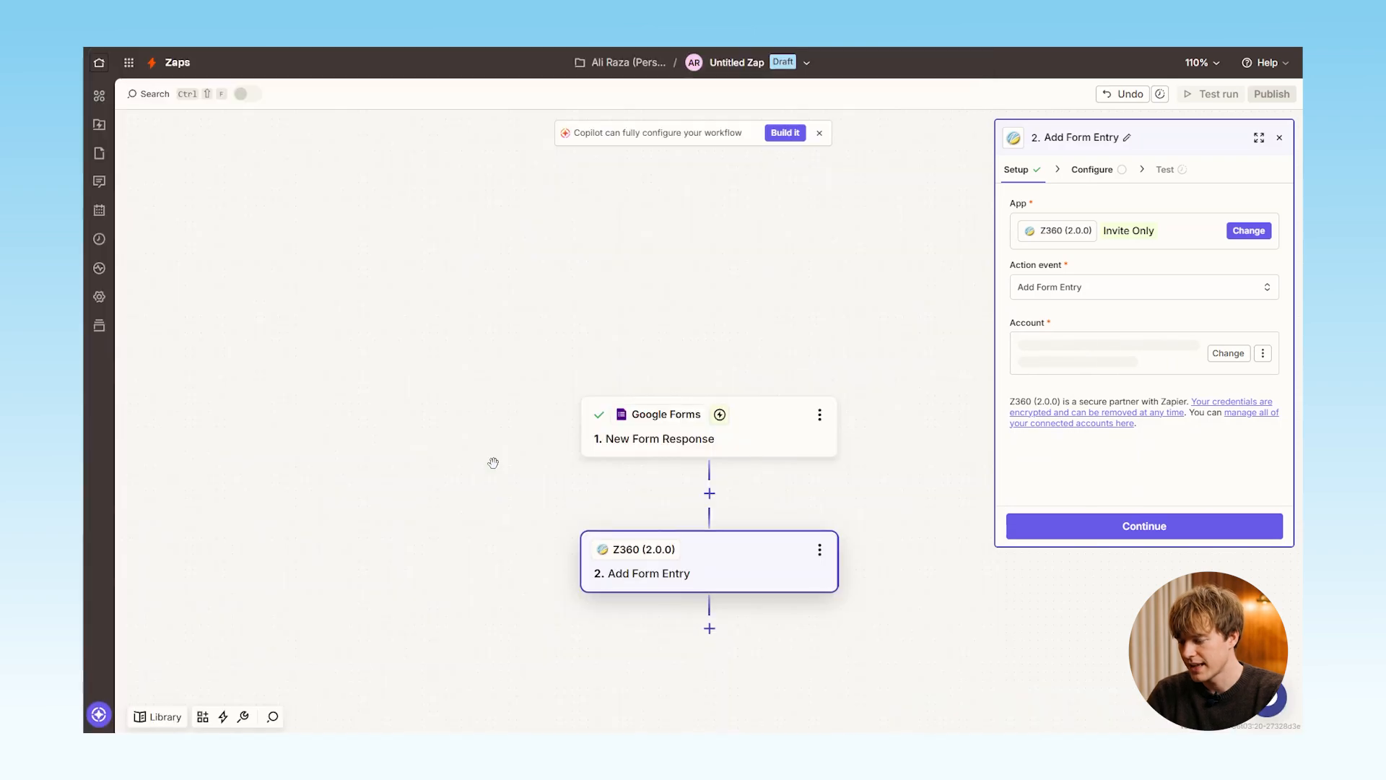
Continue to the action's Endpoint setting, then switch to Z360 and open the Forms account settings to obtain the webhook URL
{"action": "left_click", "coordinate": [1145, 525]}
{"action": "left_click", "coordinate": [1104, 229]}
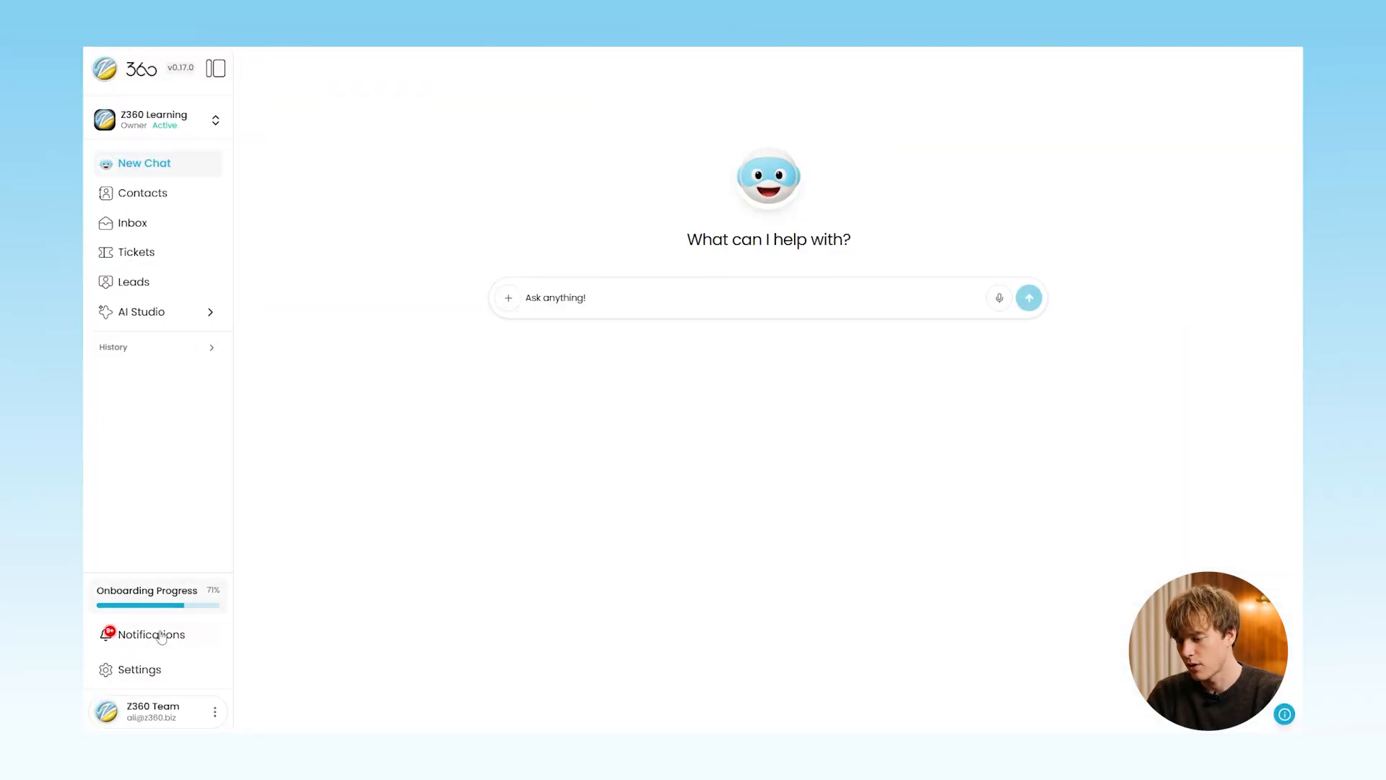
{"action": "left_click", "coordinate": [154, 671]}
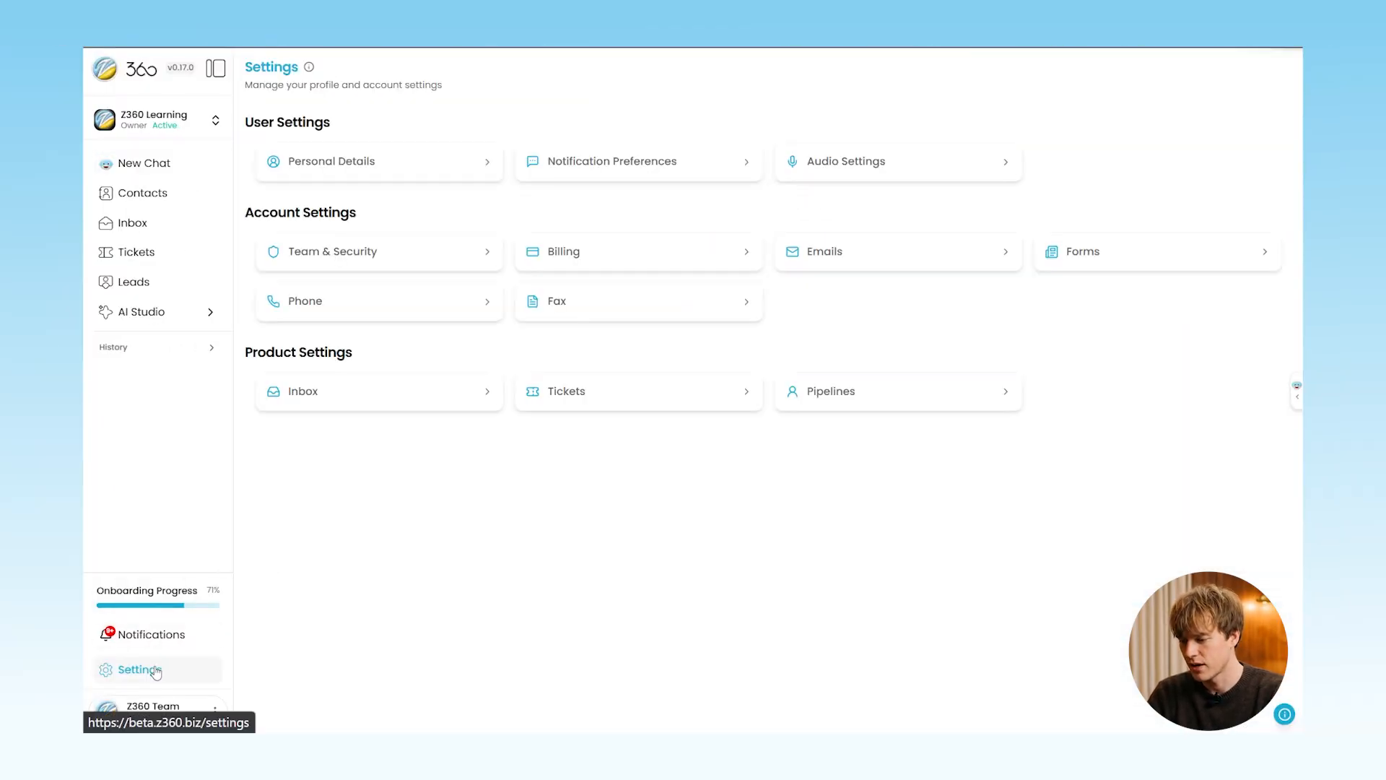
{"action": "left_click", "coordinate": [1116, 263]}
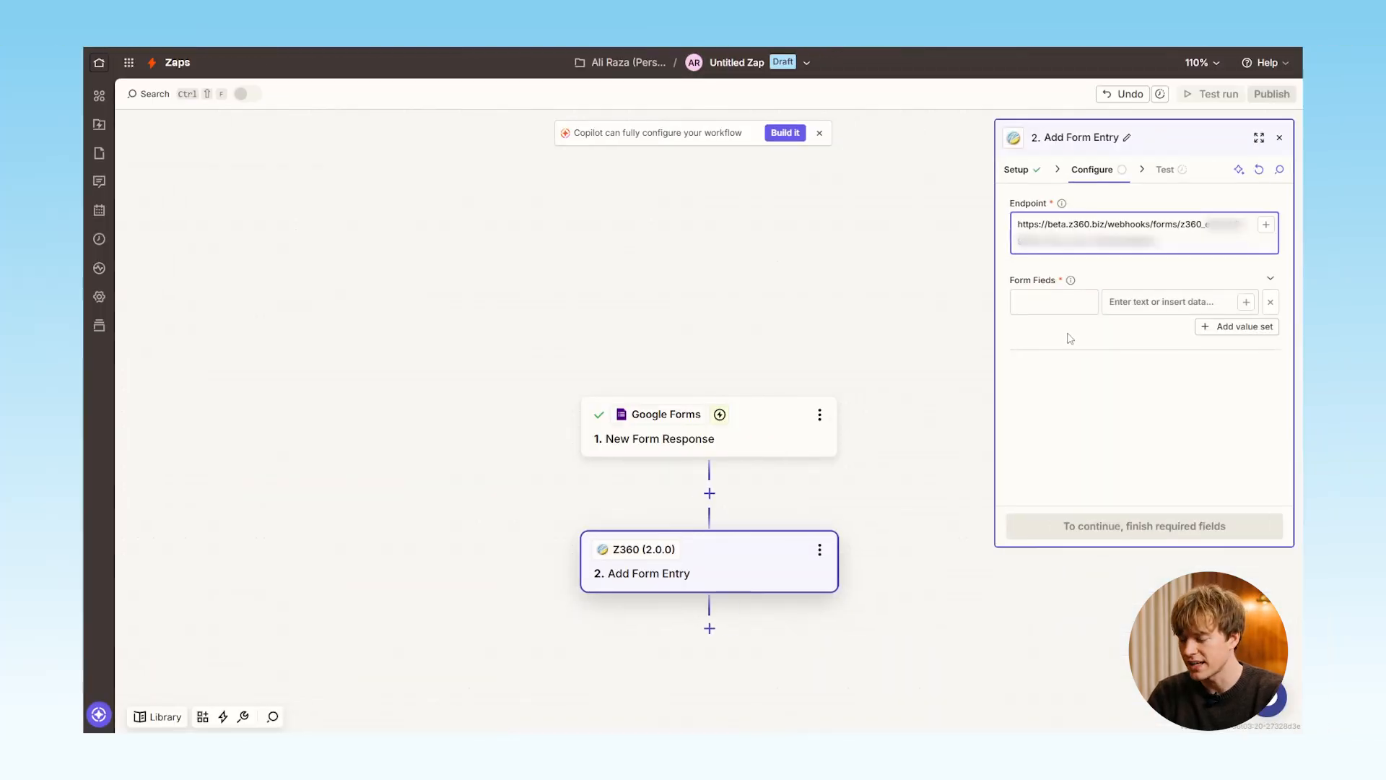
Add the form field first_name and map it to the First Name answer from Google Forms
{"action": "left_click", "coordinate": [1060, 303]}
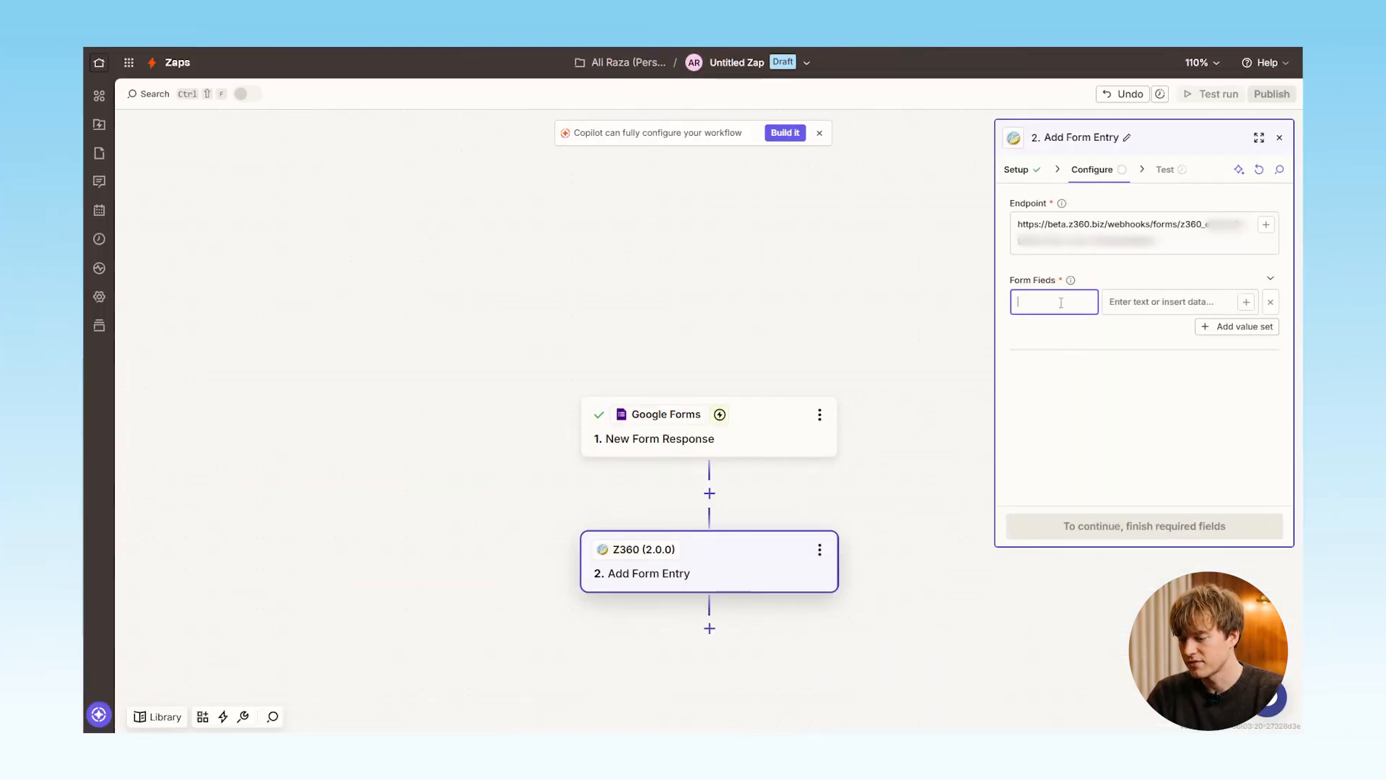
{"action": "type", "text": "first_name"}
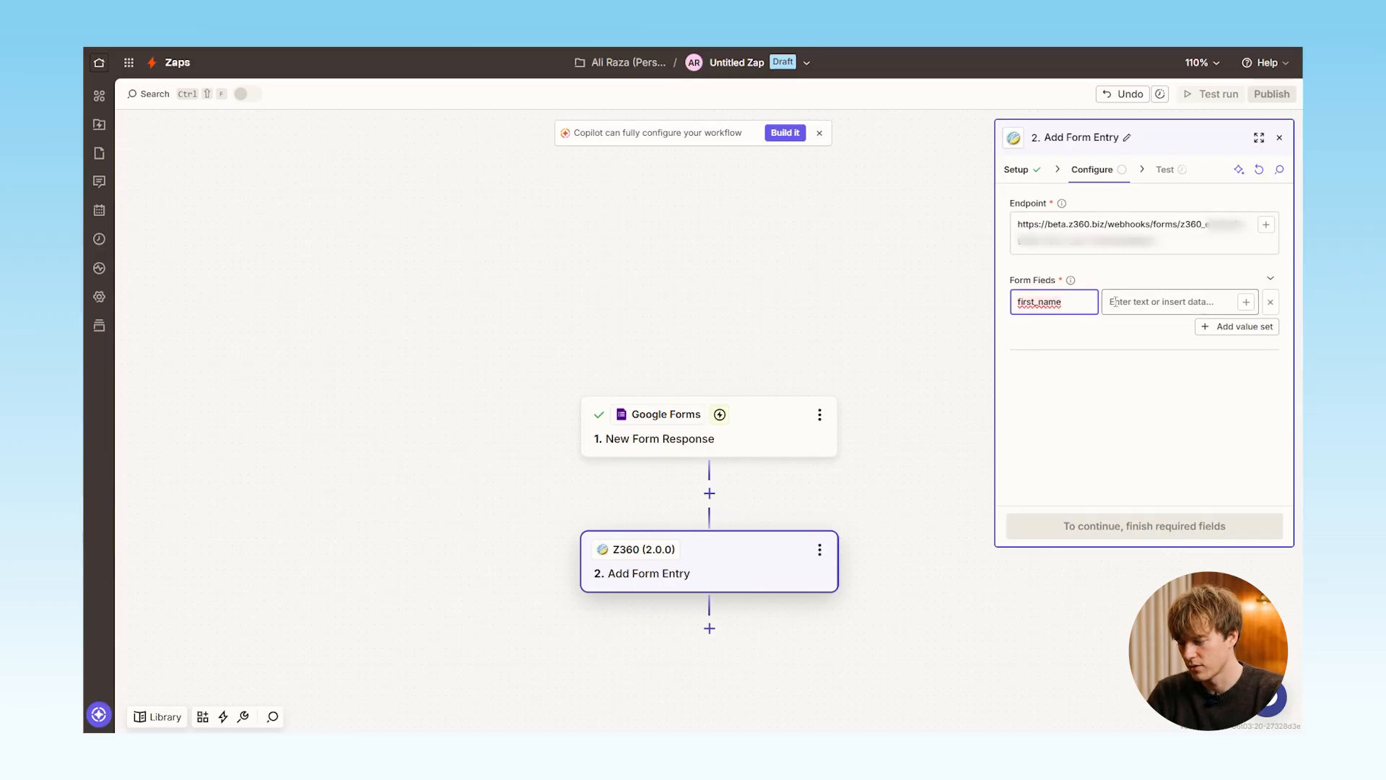
{"action": "left_click", "coordinate": [1114, 302]}
{"action": "type", "text": "/fir"}
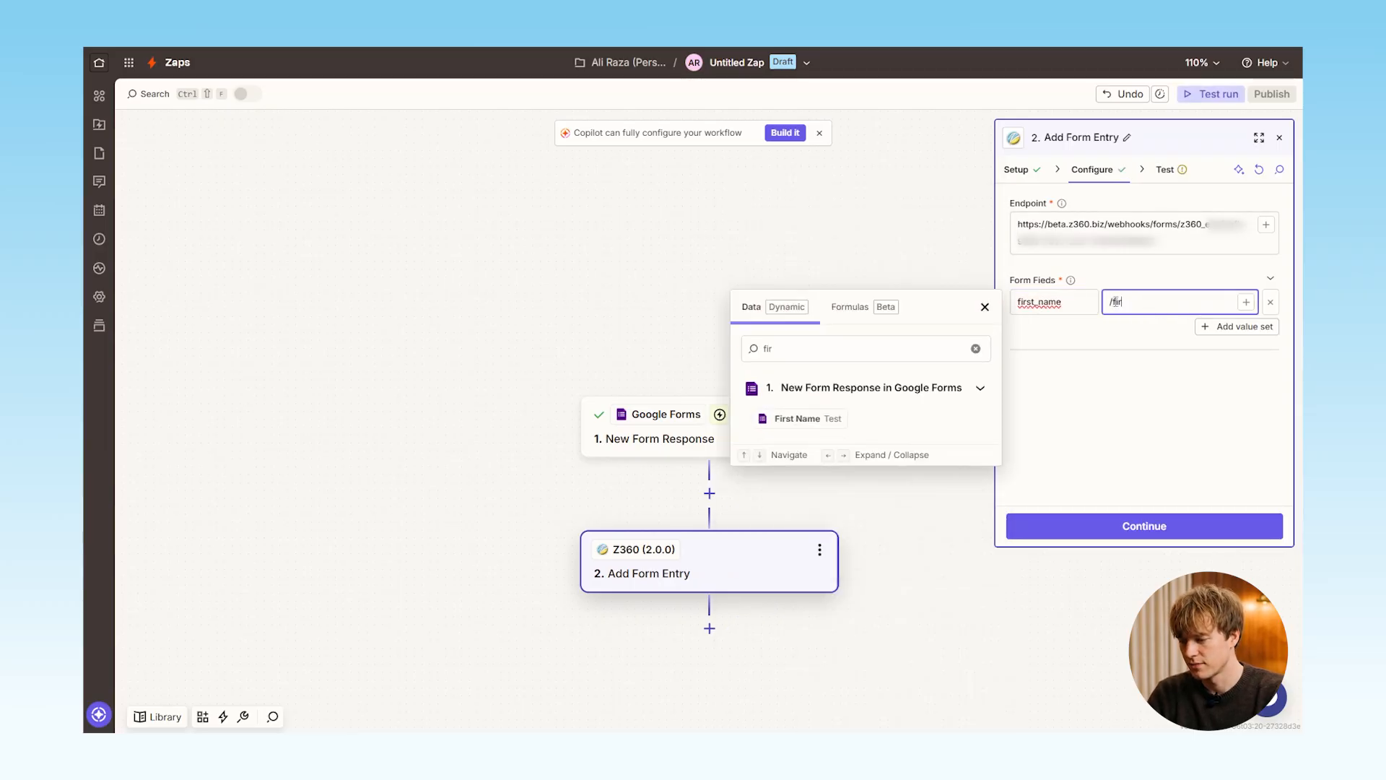
{"action": "left_click", "coordinate": [779, 419]}
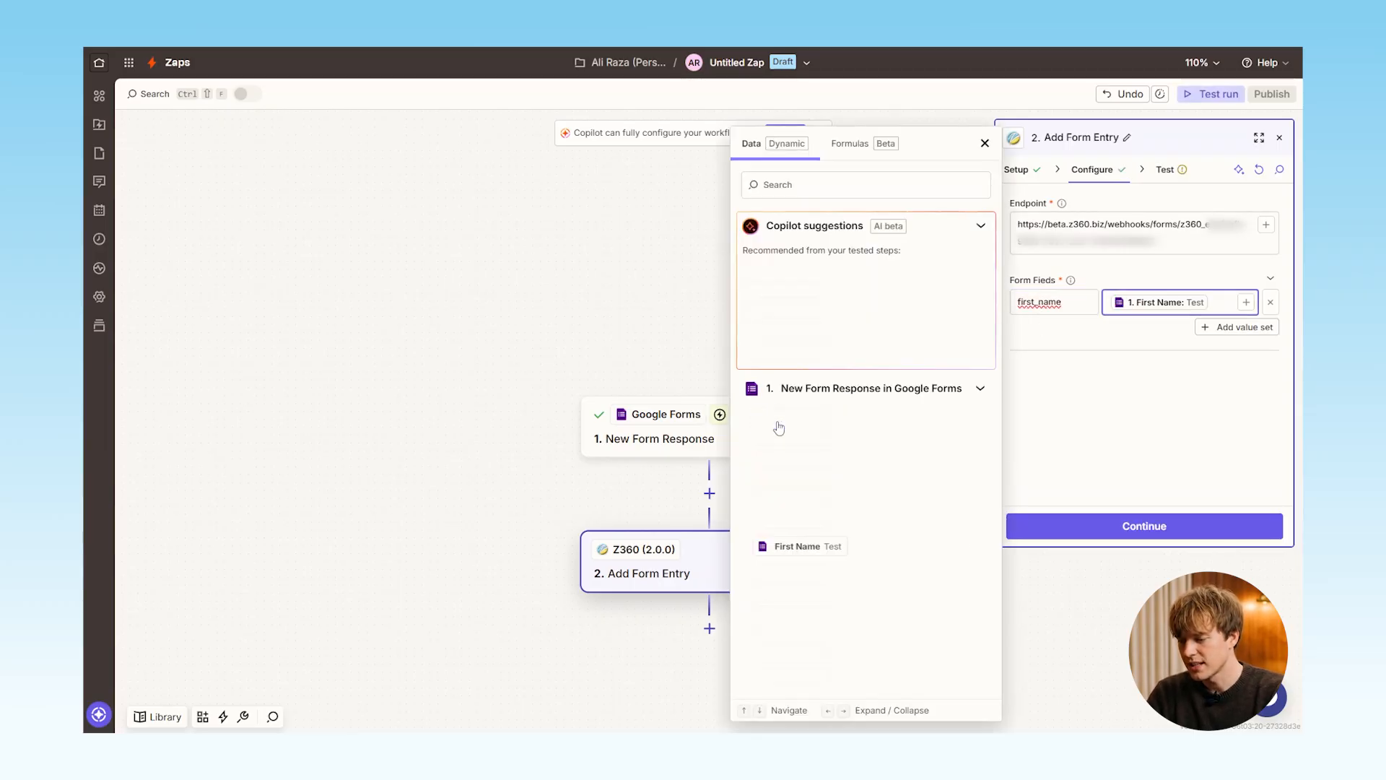
Add three more value sets to the form fields
{"action": "left_click", "coordinate": [1239, 329]}
{"action": "left_click", "coordinate": [1221, 363]}
{"action": "left_click", "coordinate": [1218, 383]}
Name the second form field last_name, reusing the first field's name, and map it to the Last Name answer
{"action": "double_click", "coordinate": [1036, 302]}
{"action": "key", "text": "ctrl+c"}
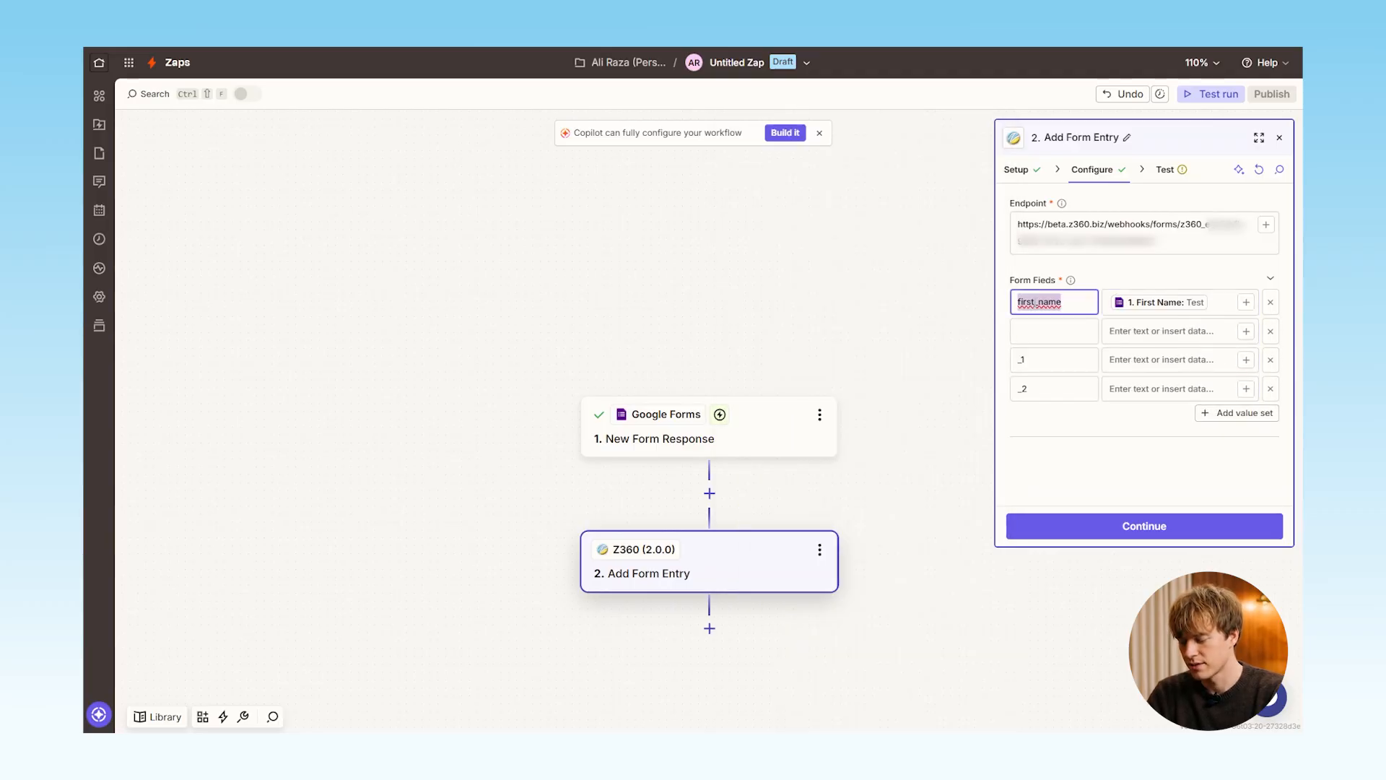
{"action": "left_click", "coordinate": [1027, 330]}
{"action": "key", "text": "ctrl+v"}
{"action": "left_click", "coordinate": [1027, 330]}
{"action": "key", "text": "BackSpace"}
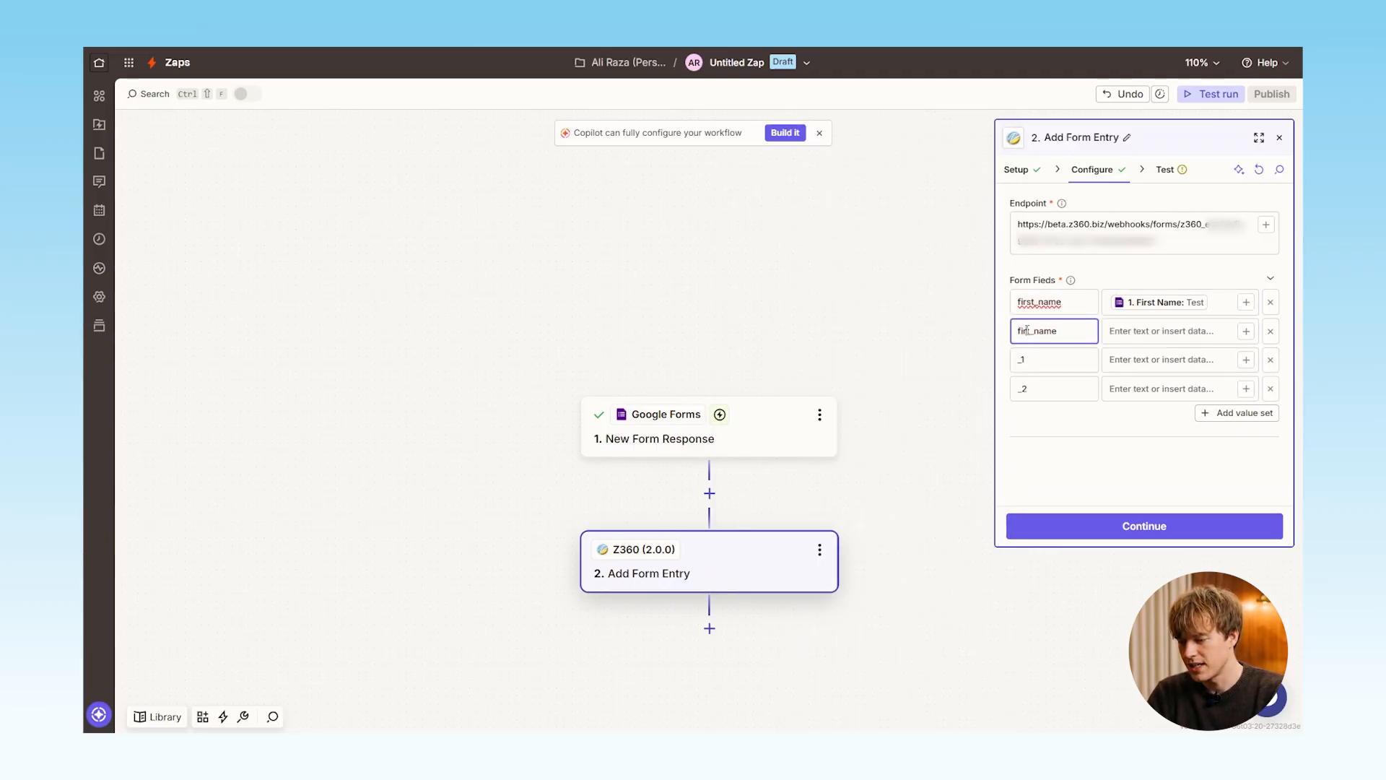
{"action": "left_click", "coordinate": [1155, 331]}
{"action": "type", "text": "la"}
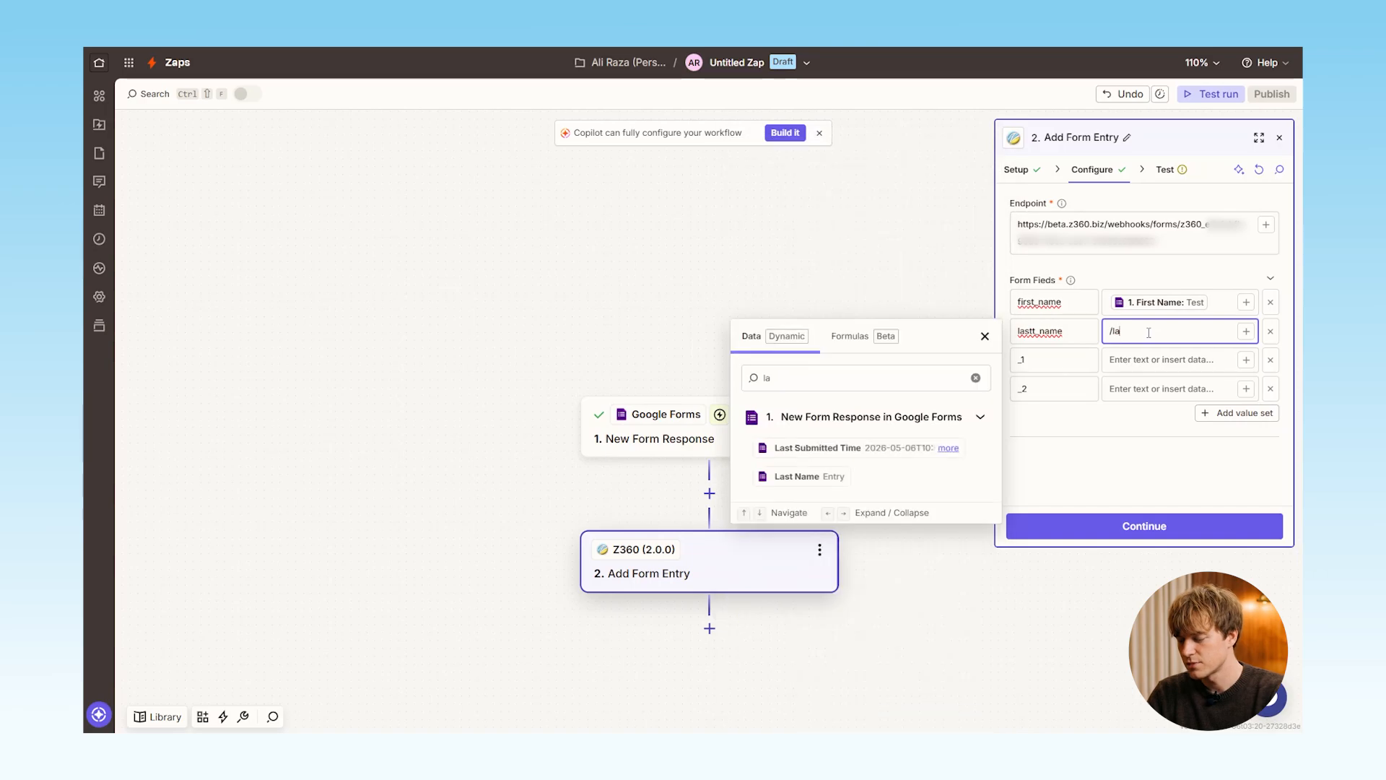
{"action": "left_click", "coordinate": [805, 476]}
Name the third form field email and map it to the Email answer
{"action": "left_click", "coordinate": [1039, 360]}
{"action": "type", "text": "email"}
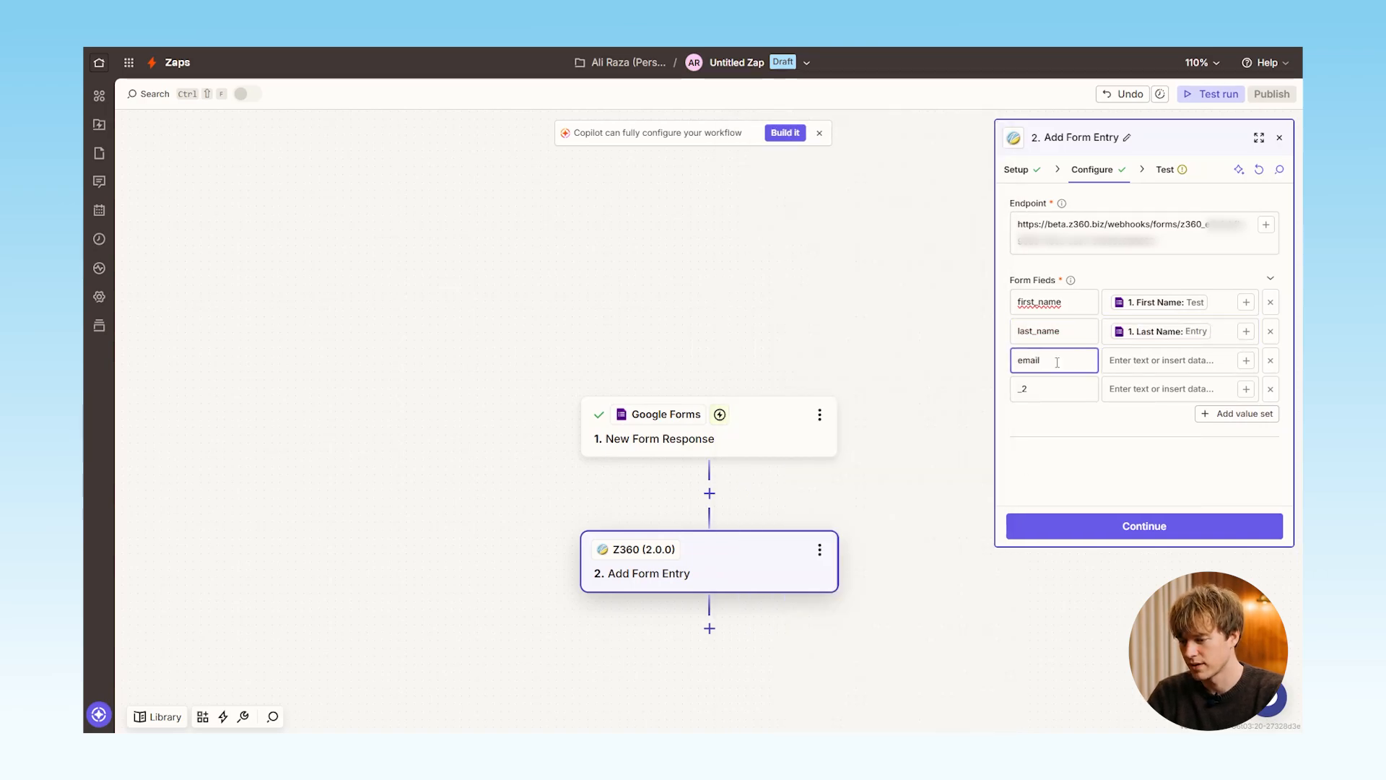
{"action": "left_click", "coordinate": [1125, 361]}
{"action": "type", "text": "ema"}
{"action": "left_click", "coordinate": [852, 506]}
Name the fourth form field phone and map it to the Phone Number answer
{"action": "left_click_drag", "start_coordinate": [1040, 390], "coordinate": [1011, 389]}
{"action": "left_click", "coordinate": [1151, 389]}
{"action": "type", "text": "ph"}
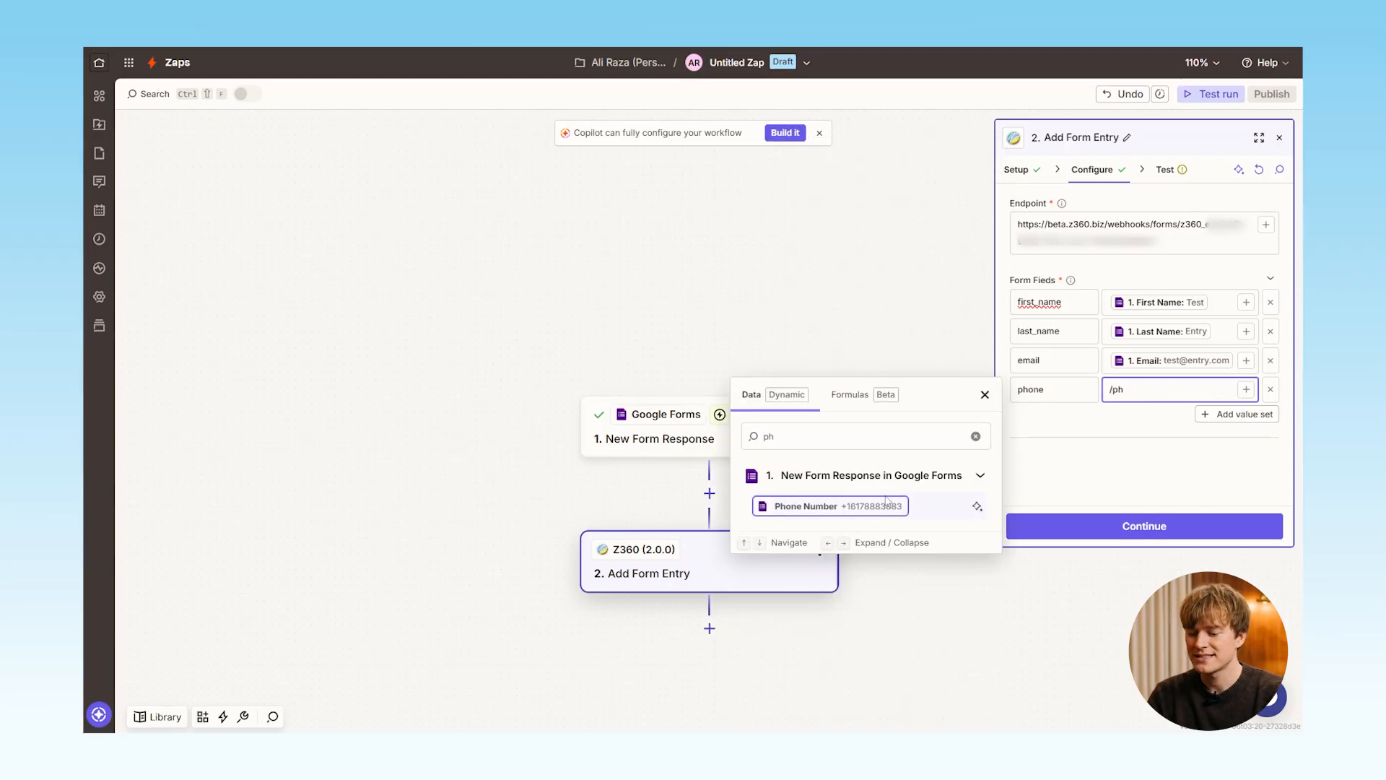
{"action": "left_click", "coordinate": [841, 506]}
Continue from configuration, test the Add Form Entry step and publish the Zap
{"action": "left_click", "coordinate": [1148, 457]}
{"action": "left_click", "coordinate": [1144, 525]}
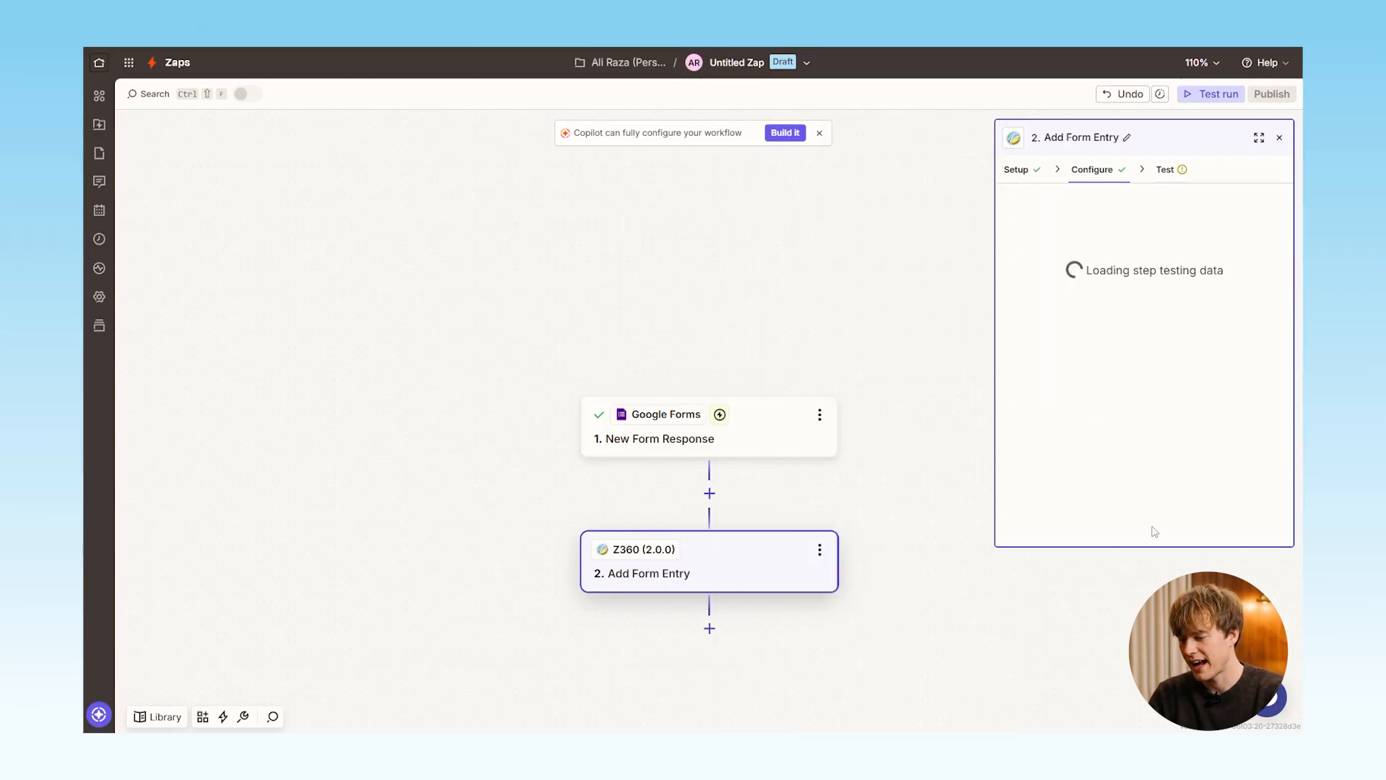
{"action": "left_click", "coordinate": [1198, 526]}
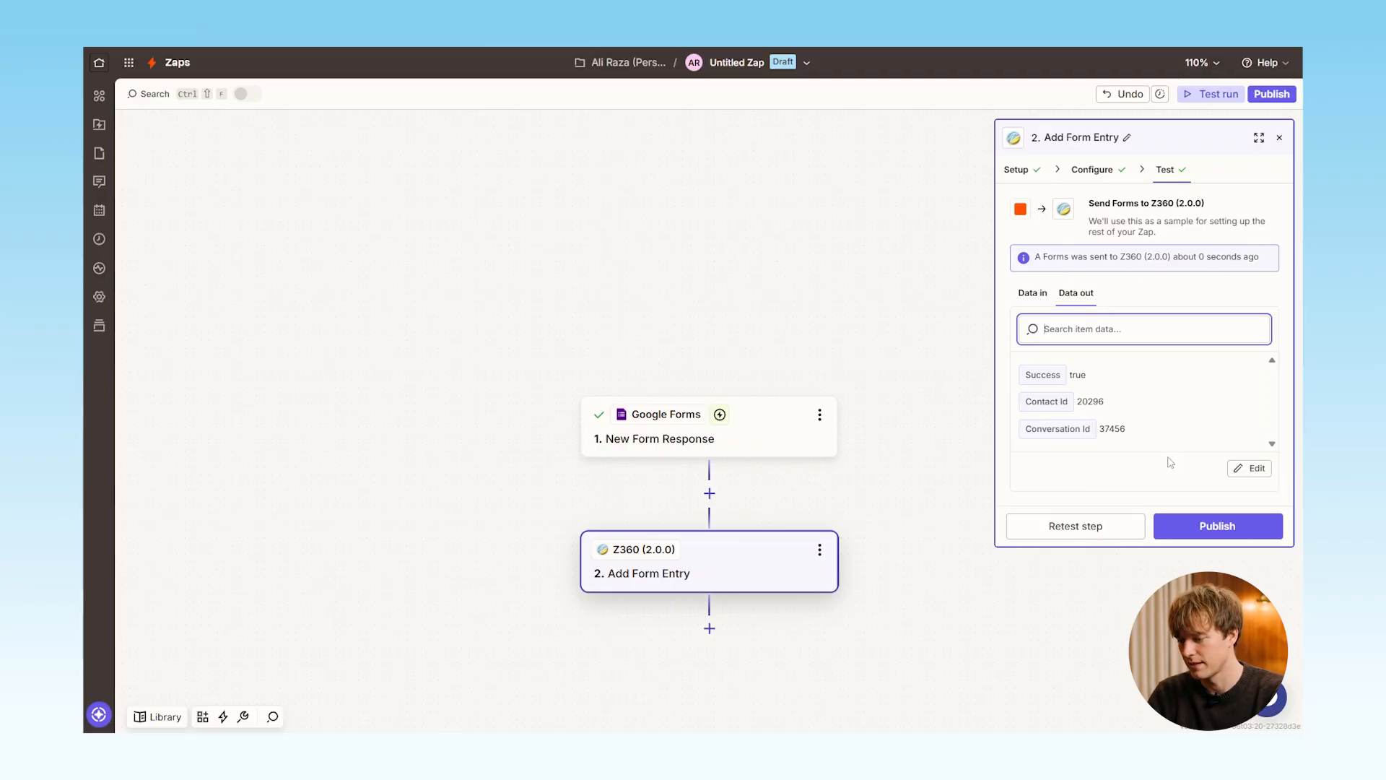
{"action": "left_click", "coordinate": [1220, 527]}
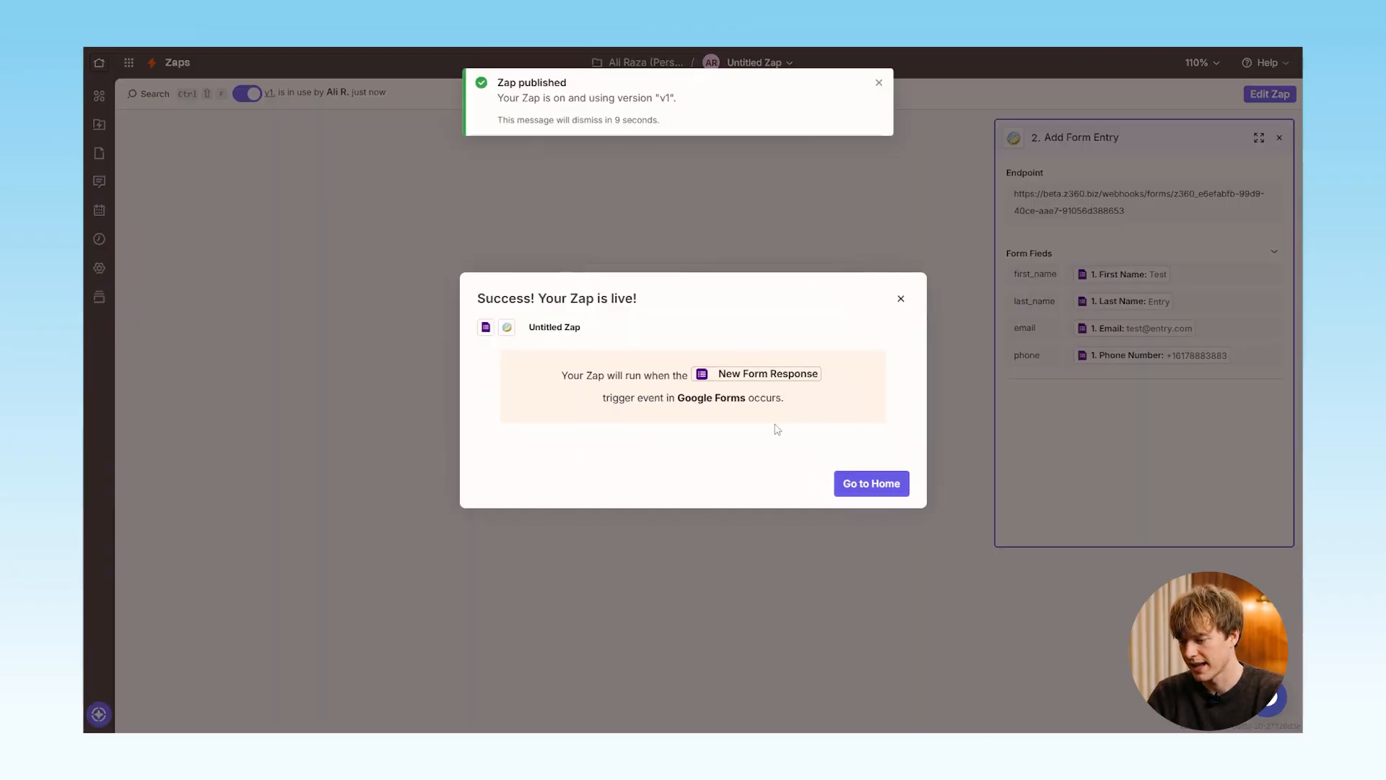
Return to the Zapier home page and create a new Zap with Jotform as the trigger app
{"action": "left_click", "coordinate": [873, 484]}
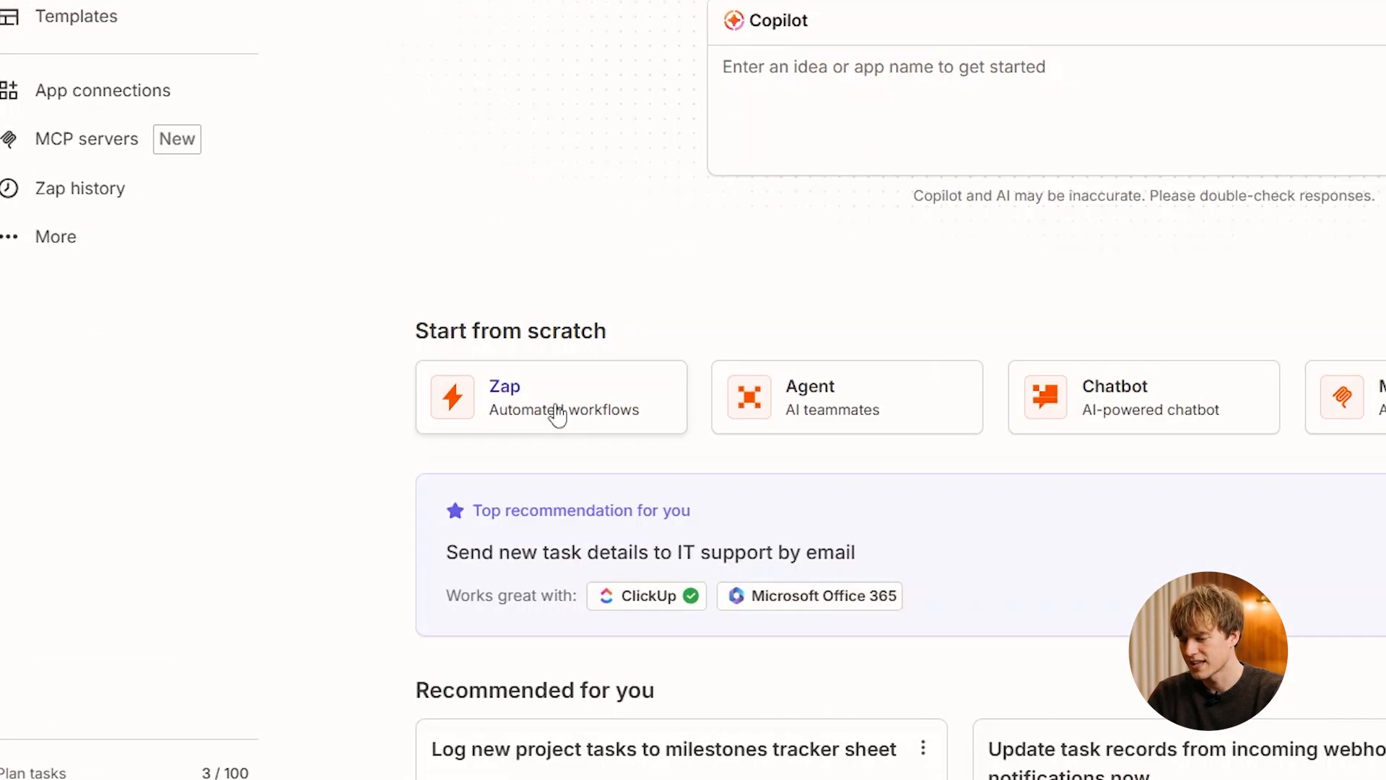
{"action": "left_click", "coordinate": [558, 411]}
{"action": "left_click", "coordinate": [639, 418]}
{"action": "type", "text": "jot"}
{"action": "left_click", "coordinate": [624, 195]}
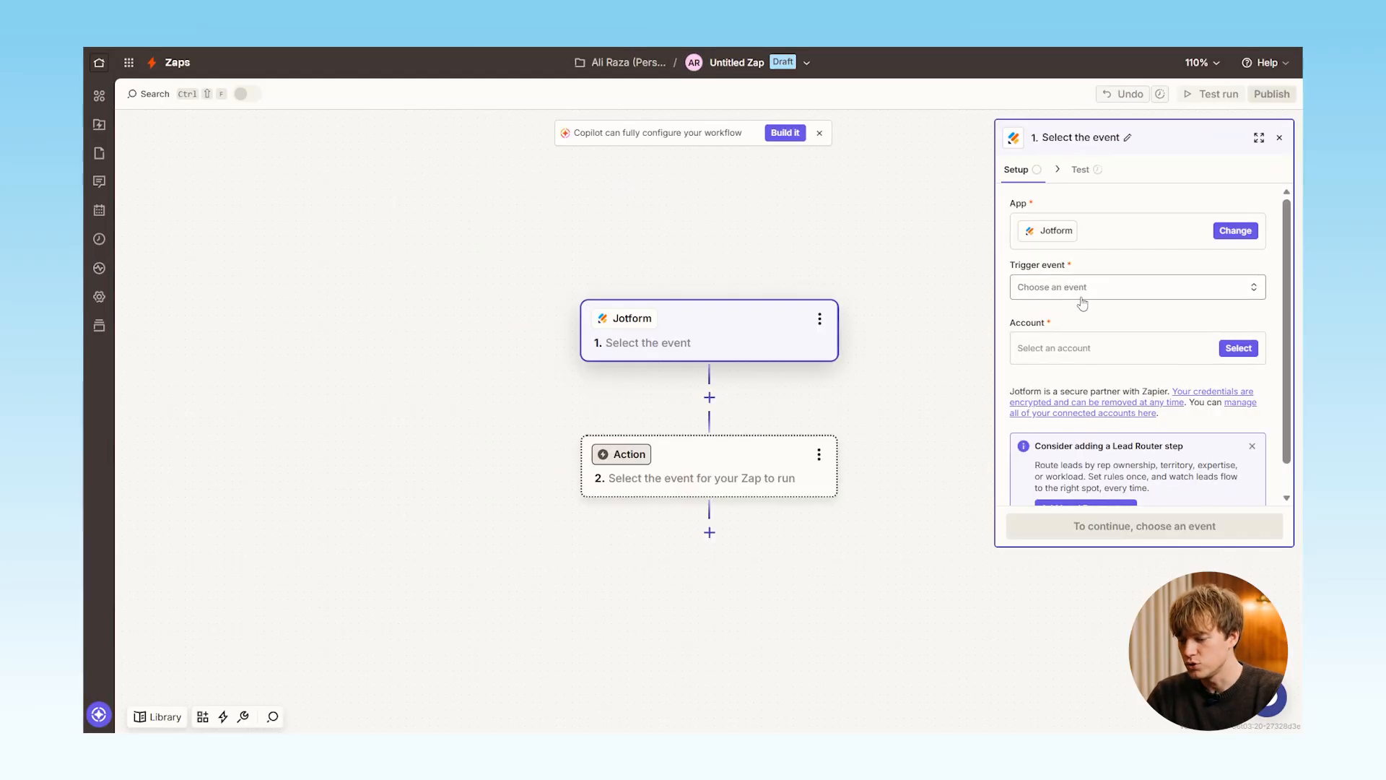
Set the Jotform trigger event to New Submission, select the connected account and continue to configuration
{"action": "left_click", "coordinate": [1083, 303]}
{"action": "left_click", "coordinate": [881, 389]}
{"action": "left_click", "coordinate": [1159, 356]}
{"action": "left_click", "coordinate": [881, 396]}
{"action": "left_click", "coordinate": [1146, 526]}
Select Event RSVP Confirmation as the Jotform form and run the trigger test
{"action": "left_click", "coordinate": [1104, 225]}
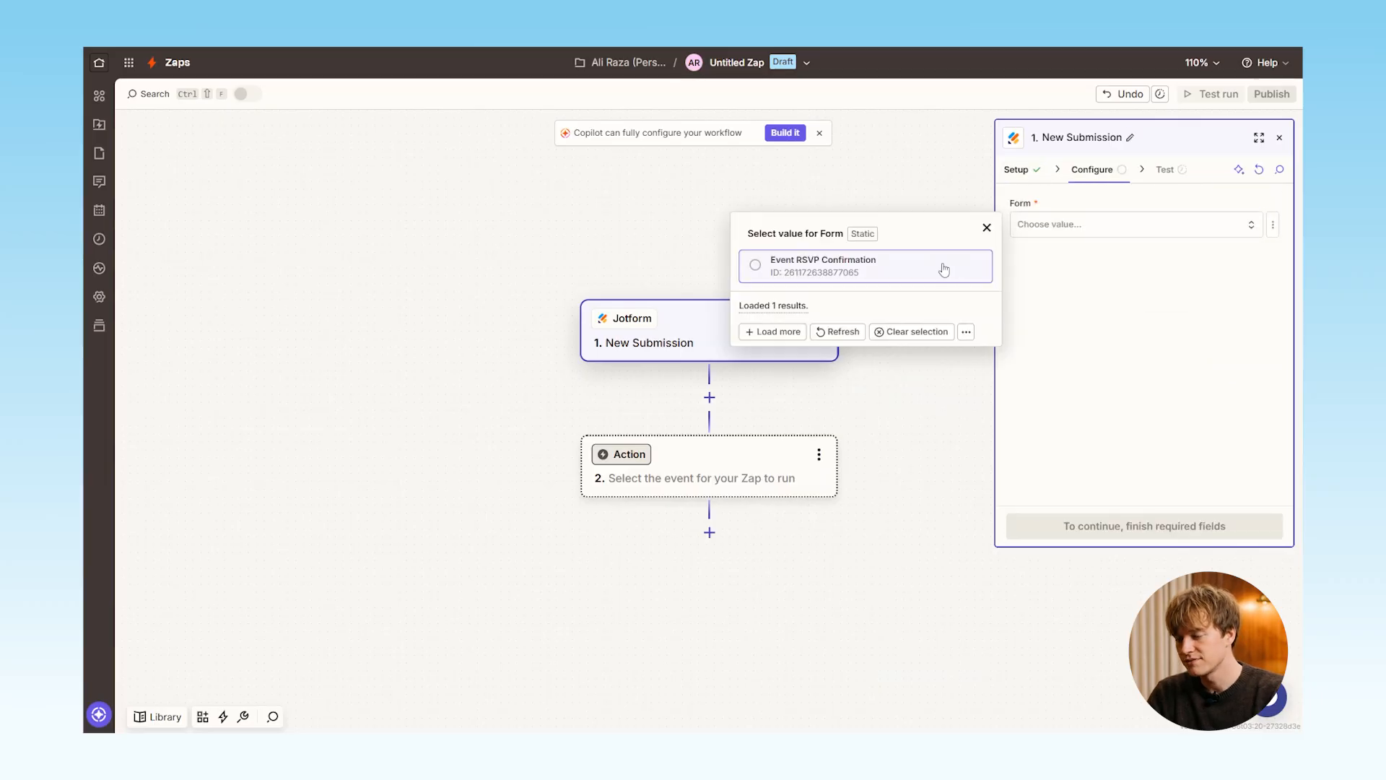
{"action": "left_click", "coordinate": [943, 270]}
{"action": "left_click", "coordinate": [1147, 525]}
Continue the Jotform trigger with the Submission C record and choose Z360 (2.0.0) as the action app
{"action": "mouse_move", "coordinate": [1128, 341]}
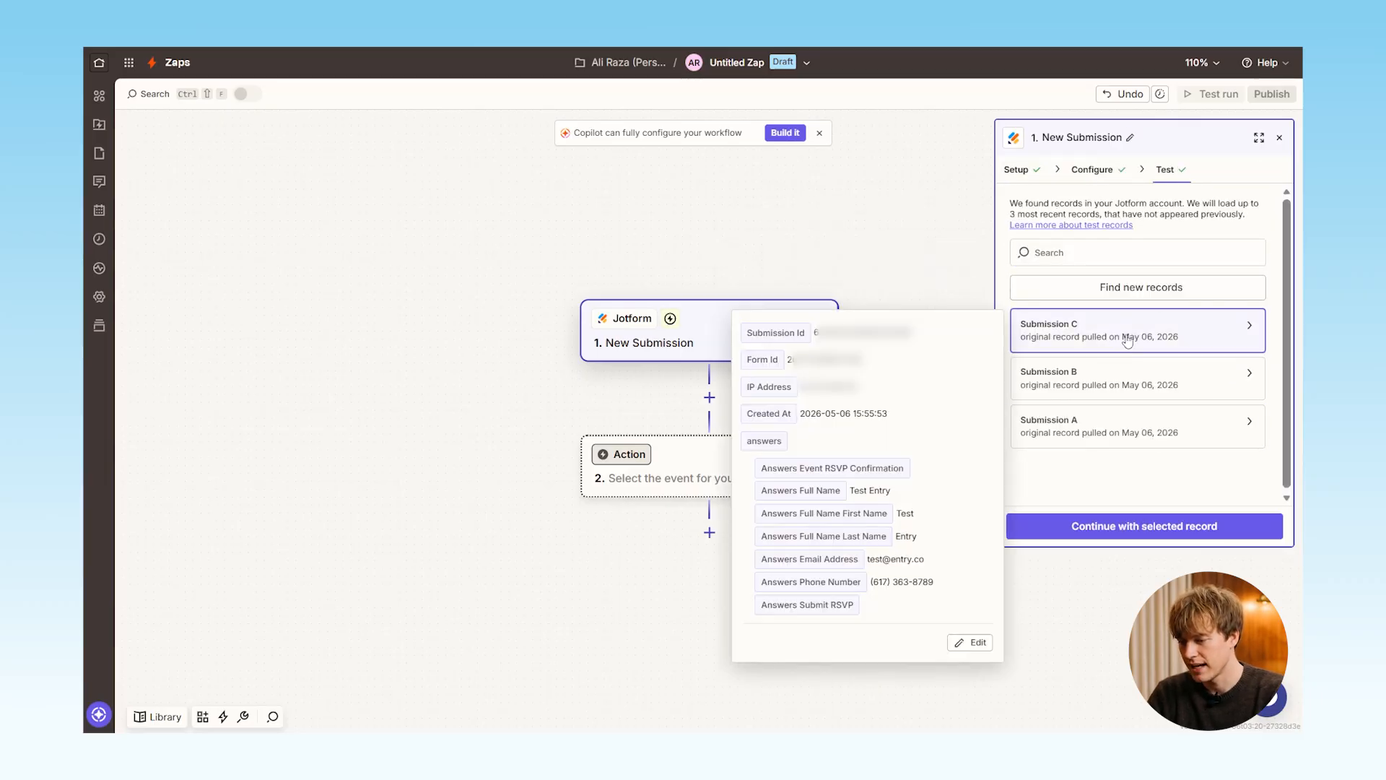
{"action": "left_click", "coordinate": [1061, 525]}
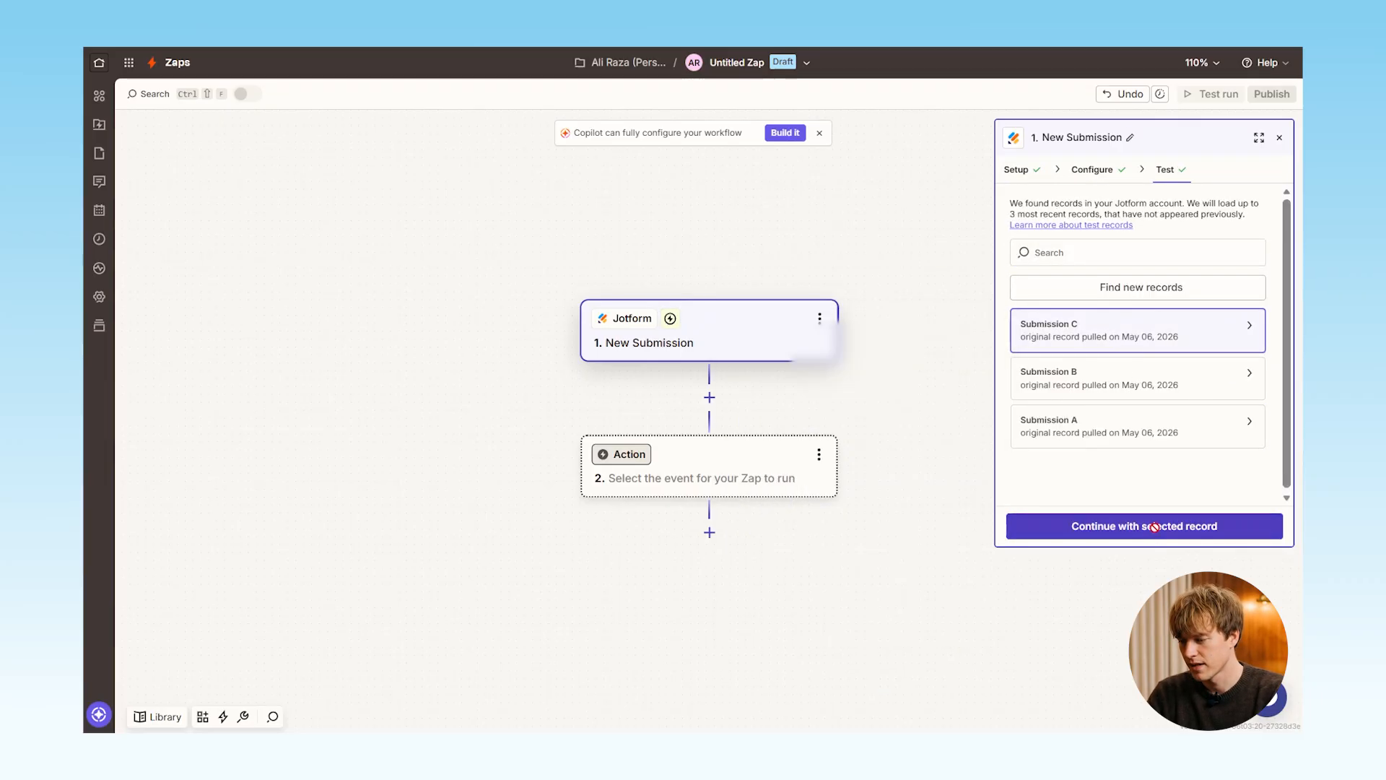
{"action": "type", "text": "z"}
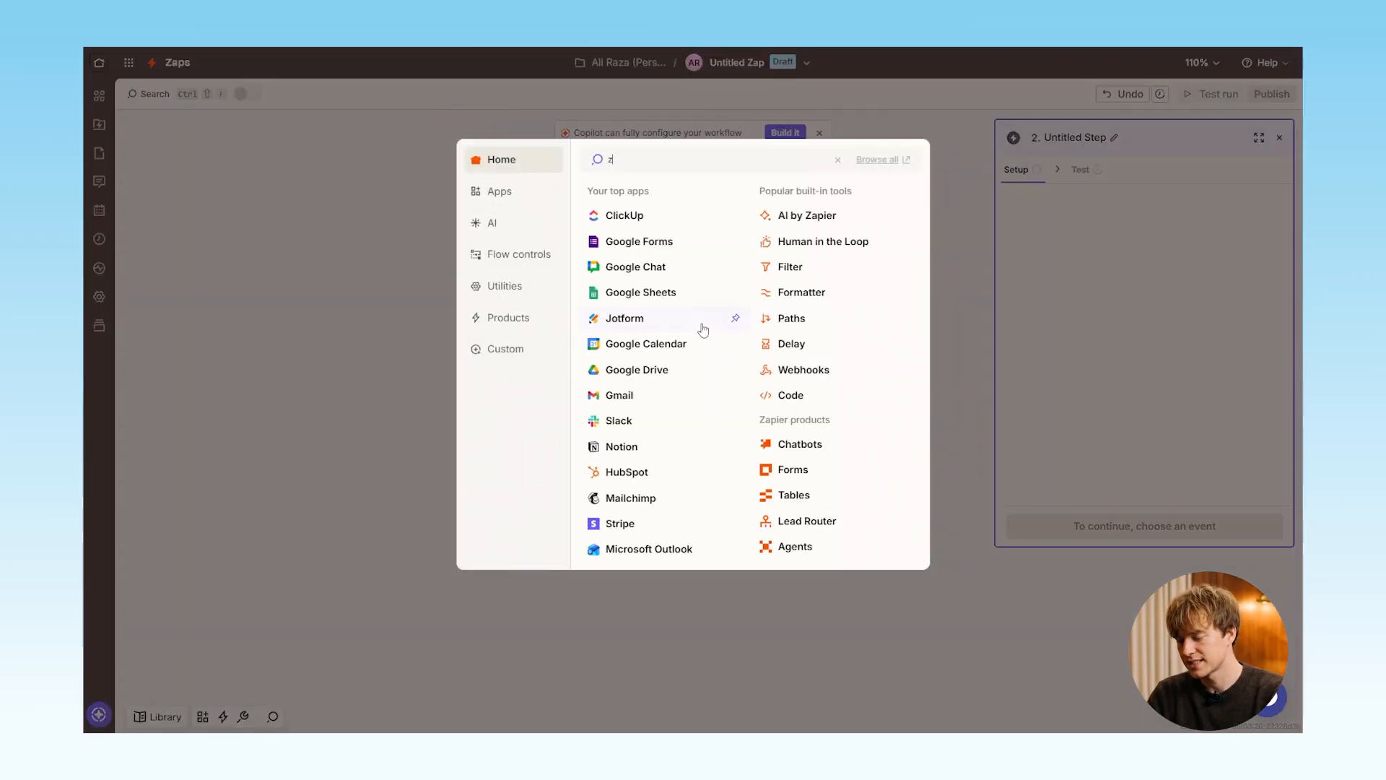
{"action": "type", "text": "3"}
{"action": "left_click", "coordinate": [616, 191]}
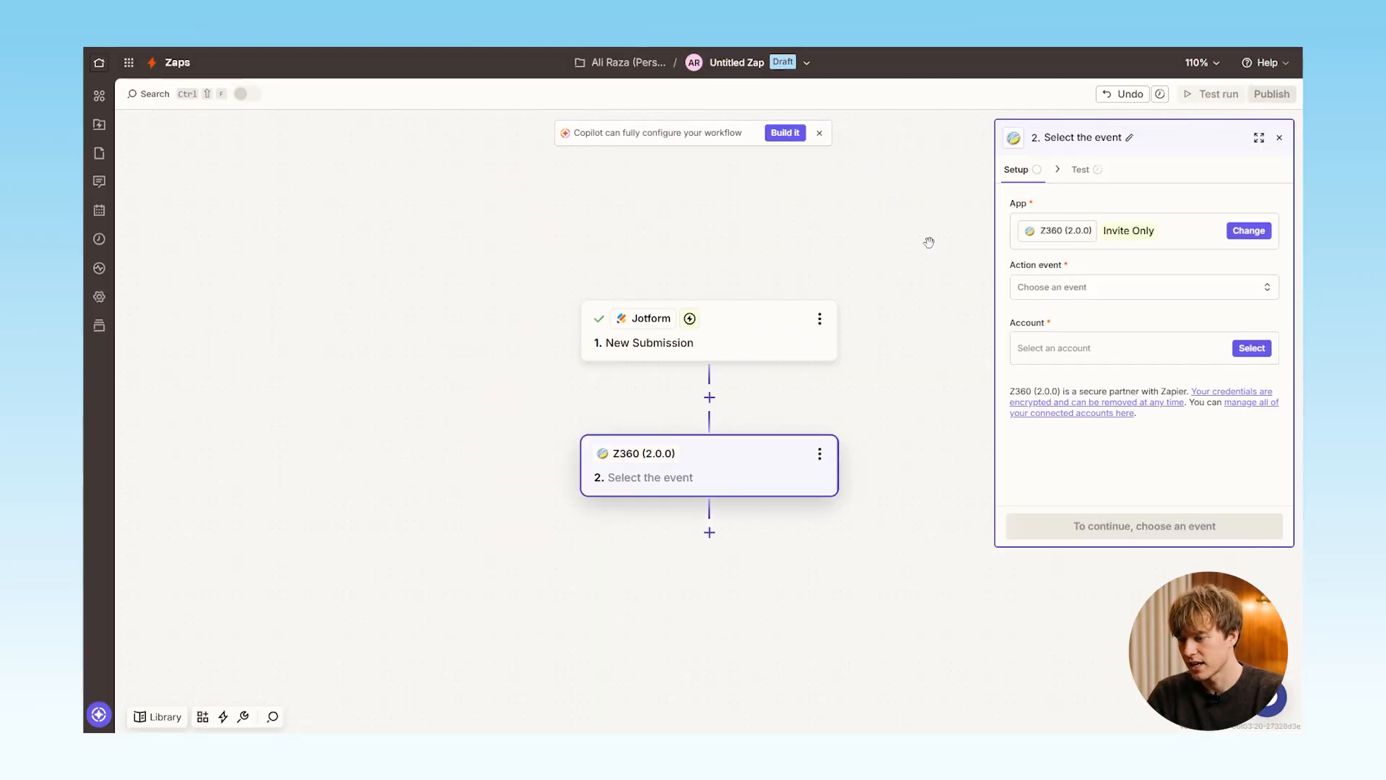
Set the Z360 action event to Create Inquiry, select the beta account with one Zap and continue to configuration
{"action": "left_click", "coordinate": [1068, 287]}
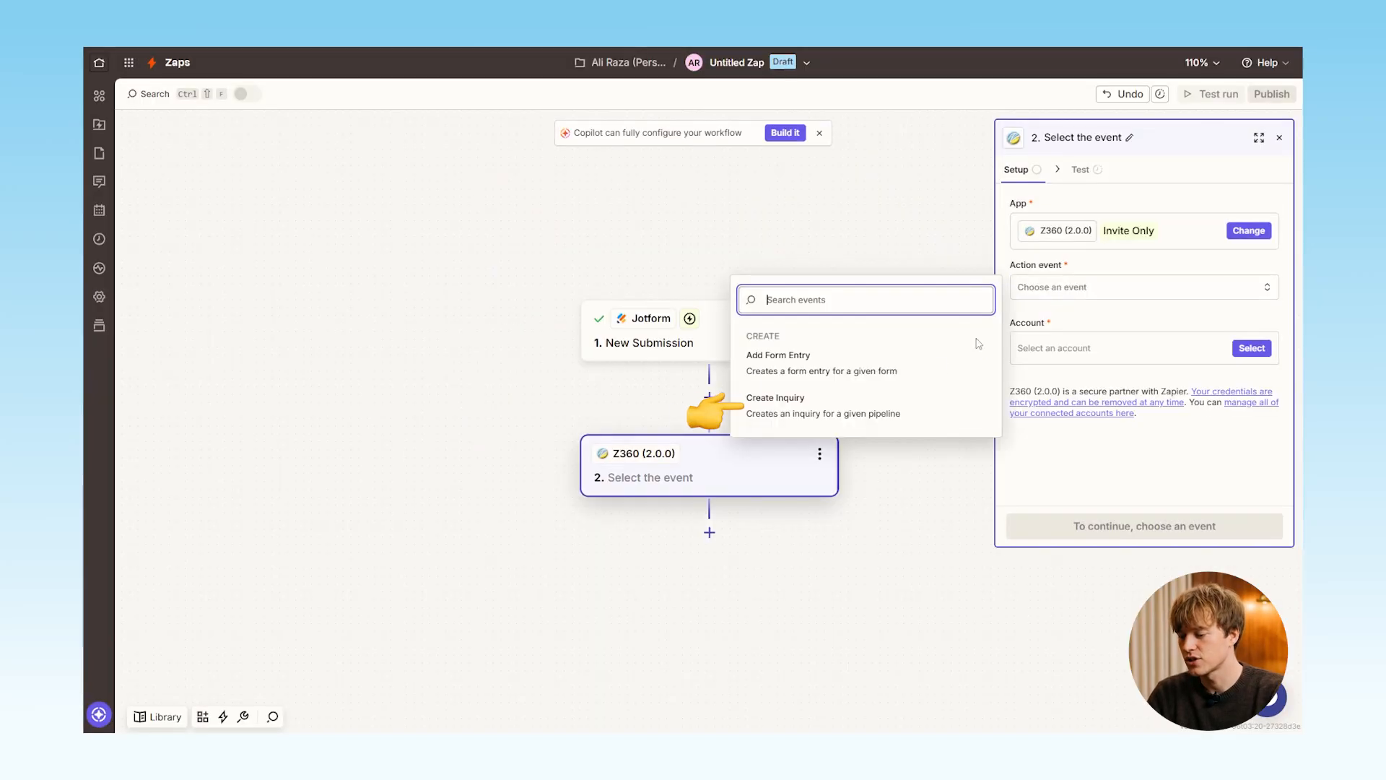
{"action": "left_click", "coordinate": [871, 408]}
{"action": "left_click", "coordinate": [1145, 351]}
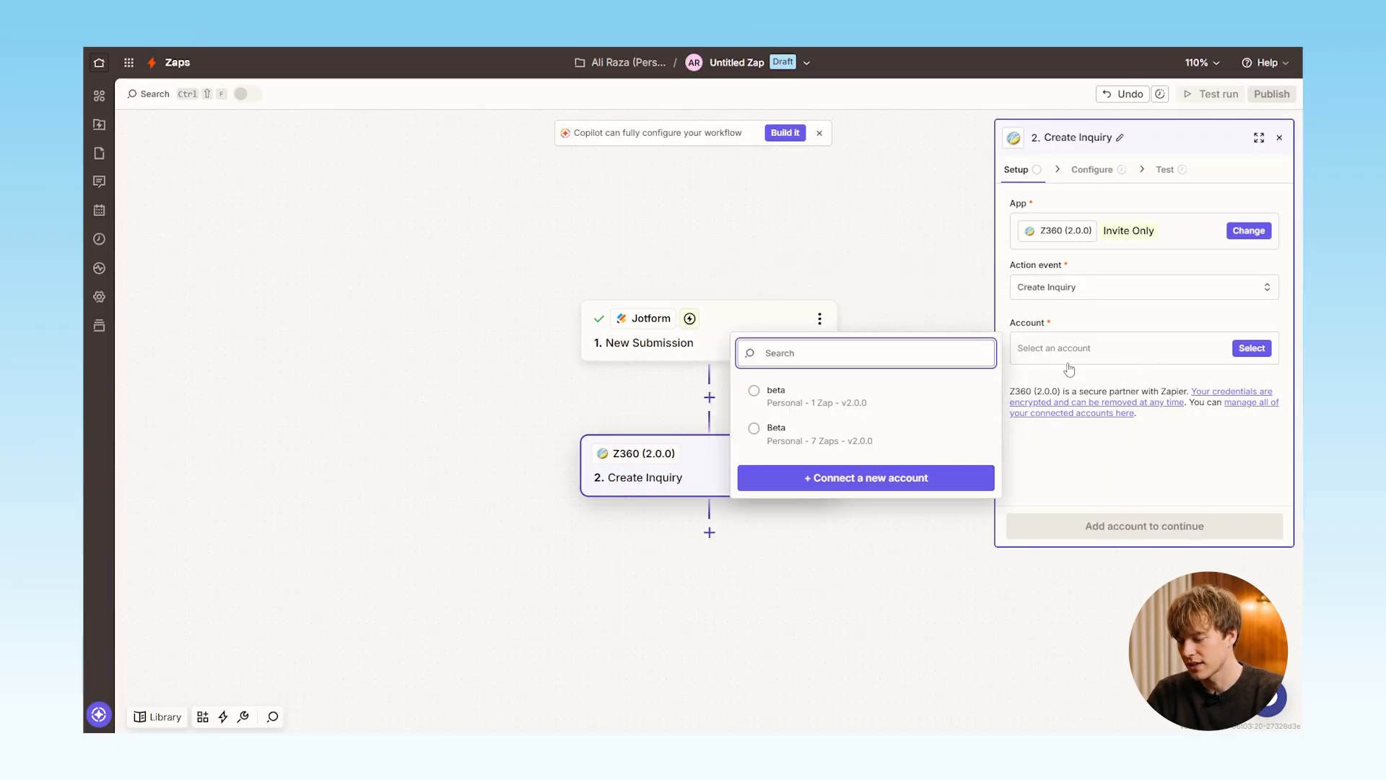
{"action": "left_click", "coordinate": [918, 403]}
{"action": "left_click", "coordinate": [1147, 527]}
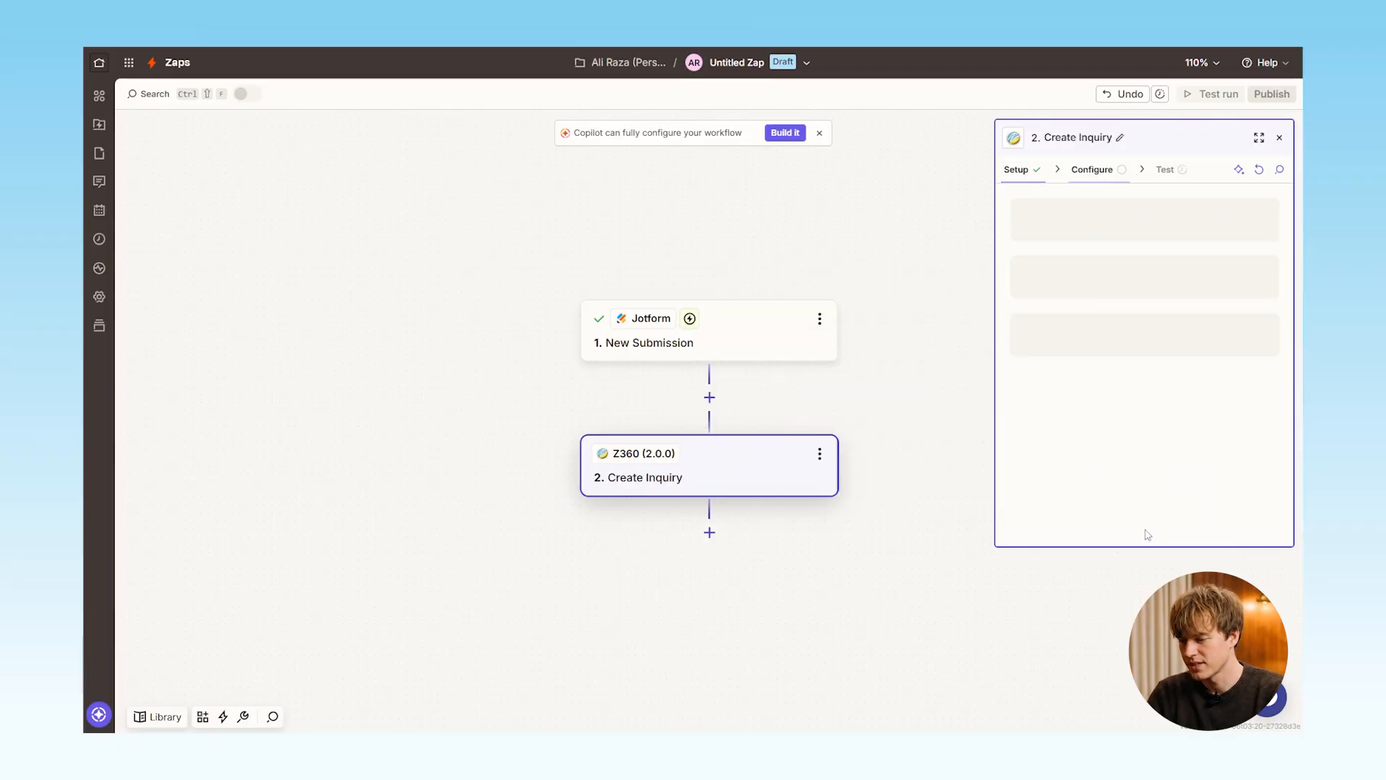
Copy the API endpoint of the Email Outreach pipeline from Z360's pipeline settings into the Create Inquiry step's Endpoint
{"action": "left_click", "coordinate": [1083, 222]}
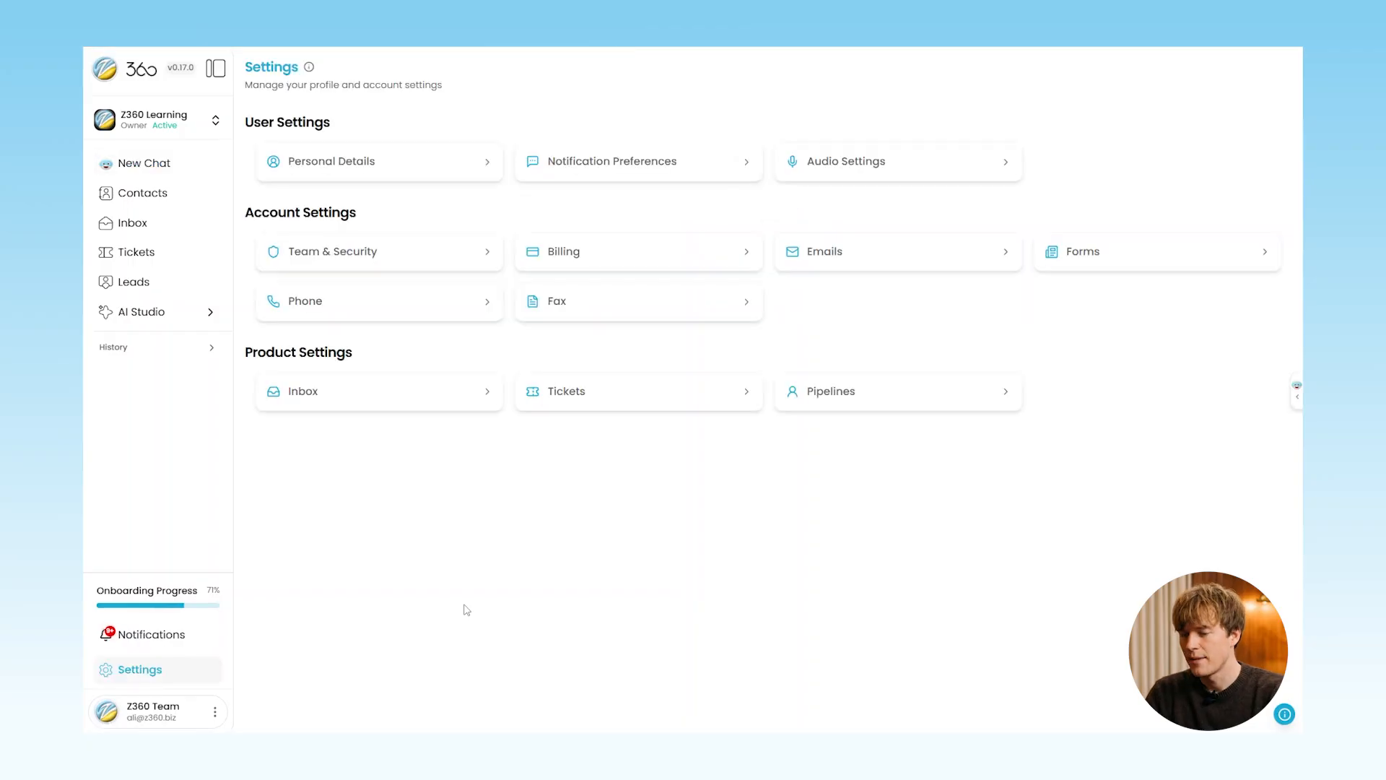
{"action": "left_click", "coordinate": [872, 405]}
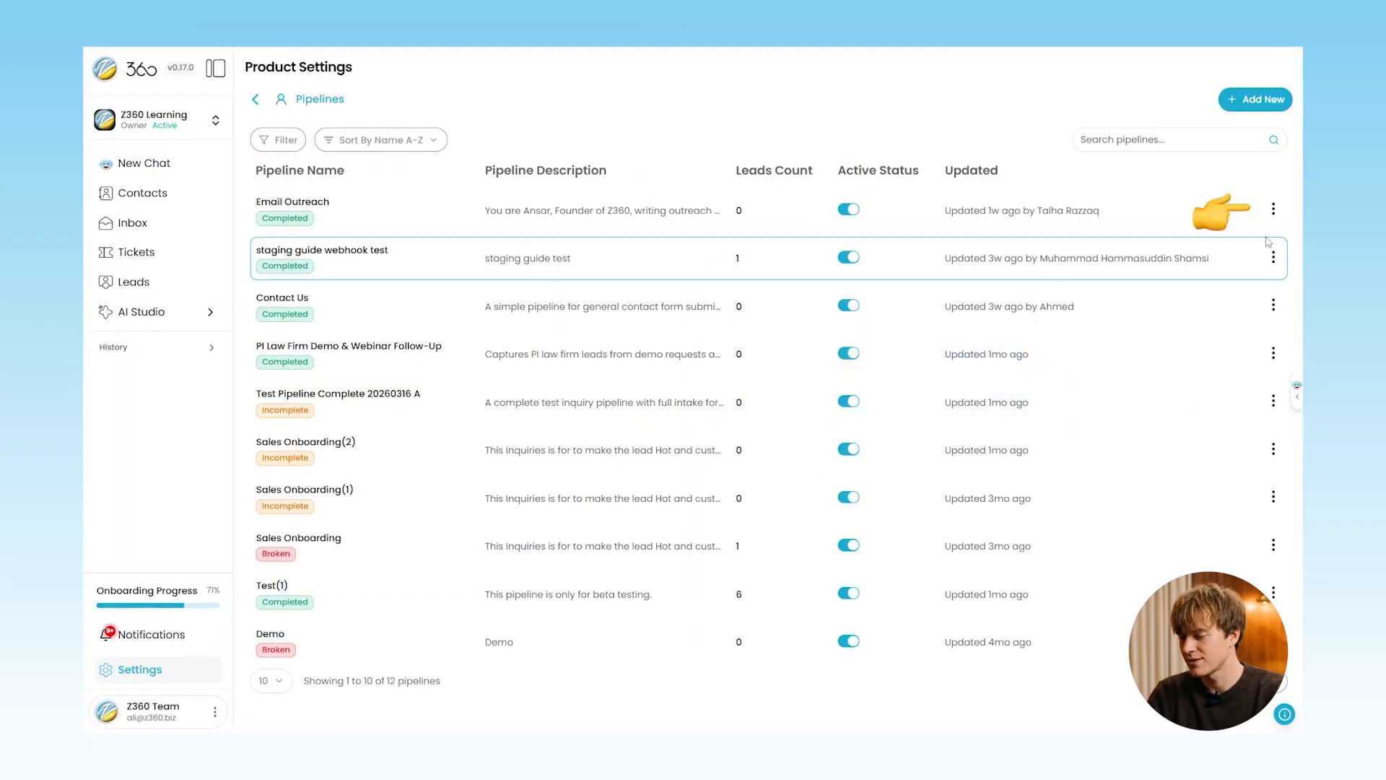
{"action": "left_click", "coordinate": [1274, 211]}
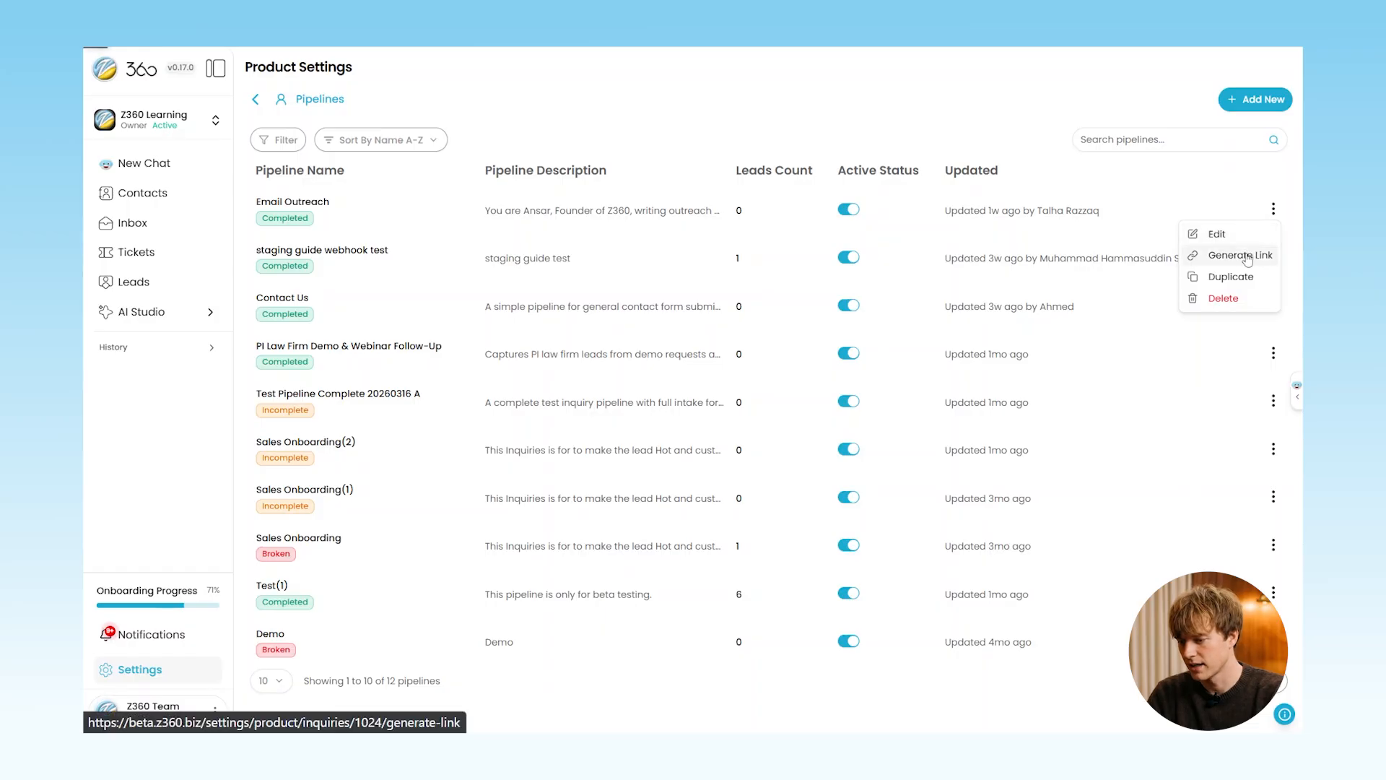
{"action": "left_click", "coordinate": [1248, 259]}
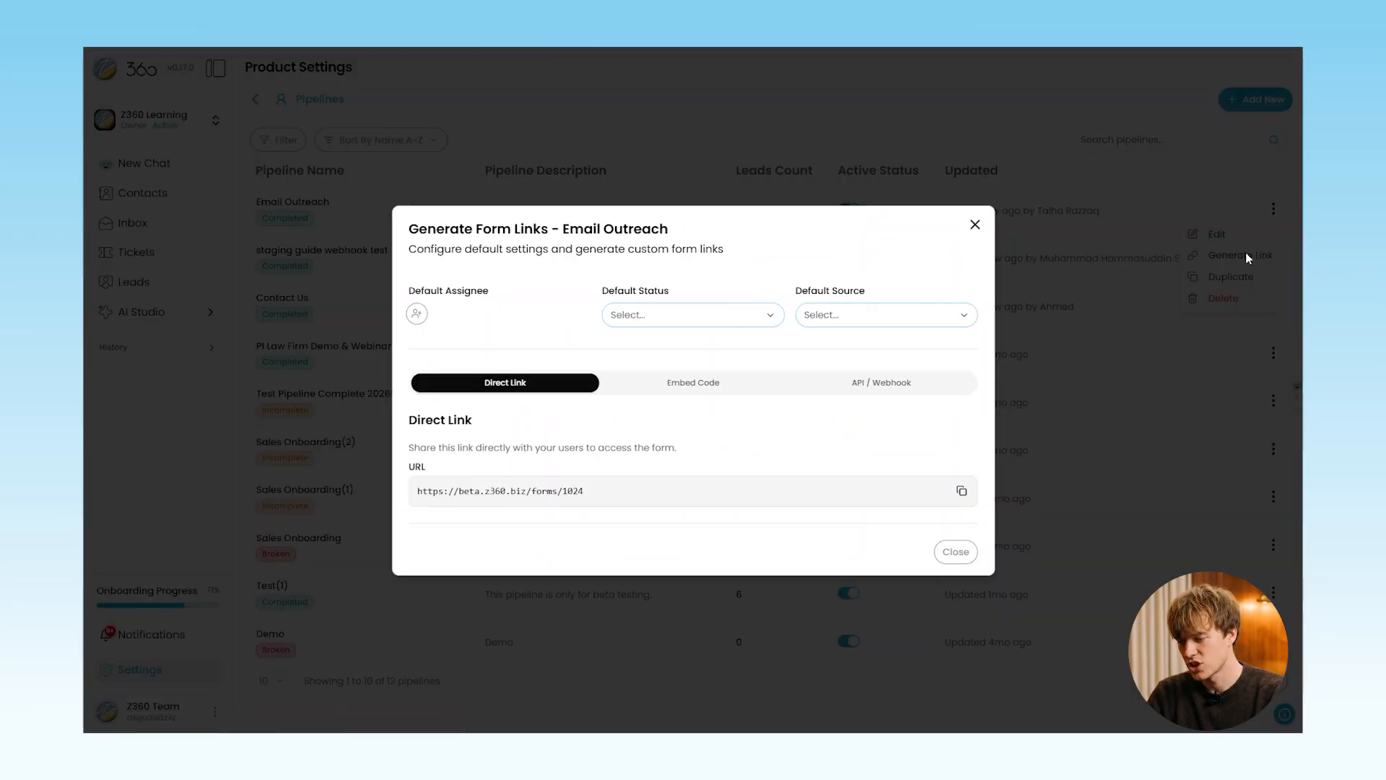
{"action": "left_click", "coordinate": [894, 383]}
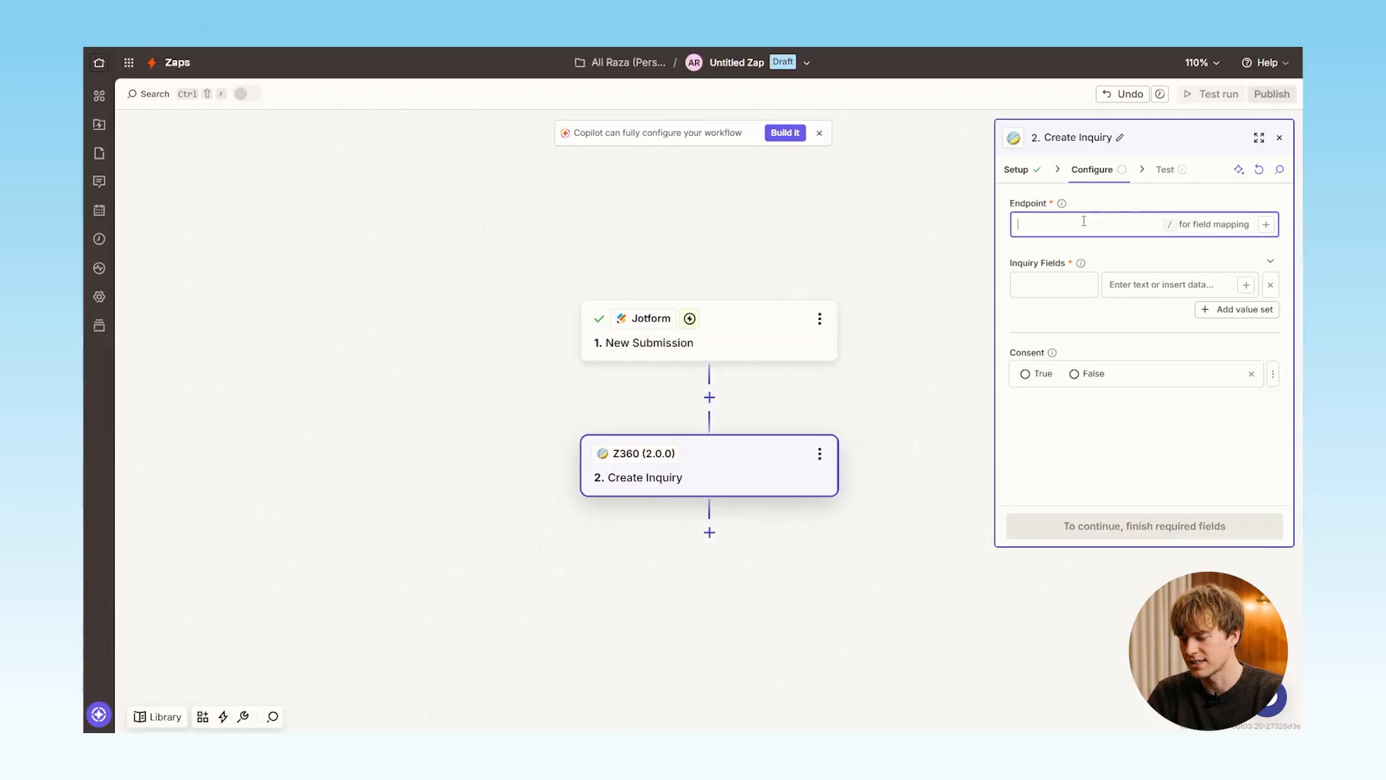
Map the first inquiry field's value to the Jotform first name answer and add three more value sets
{"action": "left_click", "coordinate": [1139, 288]}
{"action": "type", "text": "/fi"}
{"action": "left_click", "coordinate": [885, 432]}
{"action": "left_click", "coordinate": [1254, 329]}
{"action": "left_click", "coordinate": [1243, 358]}
{"action": "left_click", "coordinate": [1233, 384]}
Map the remaining three inquiry field values to the Jotform last name, email address and phone number answers
{"action": "left_click", "coordinate": [1170, 330]}
{"action": "type", "text": "/la"}
{"action": "left_click", "coordinate": [919, 448]}
{"action": "left_click", "coordinate": [1120, 382]}
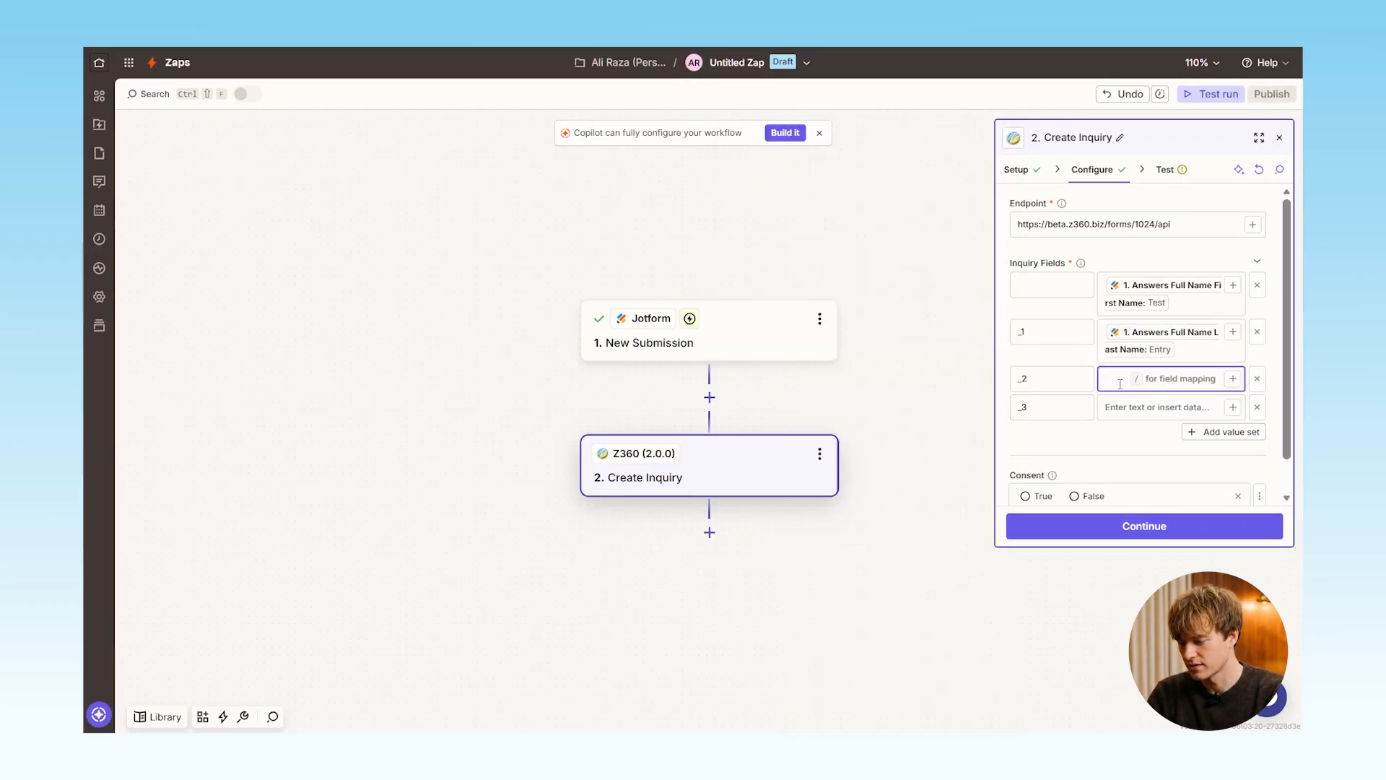
{"action": "type", "text": "/ema"}
{"action": "left_click", "coordinate": [835, 496]}
{"action": "left_click", "coordinate": [1155, 425]}
{"action": "type", "text": "/ph"}
{"action": "left_click", "coordinate": [837, 496]}
Name the four inquiry field keys First Name, Last Name, Email and Phone Number
{"action": "left_click", "coordinate": [1054, 282]}
{"action": "left_click", "coordinate": [1038, 338]}
{"action": "type", "text": "Last Name"}
{"action": "left_click", "coordinate": [1038, 376]}
{"action": "left_click", "coordinate": [1037, 425]}
{"action": "type", "text": "Phone Number"}
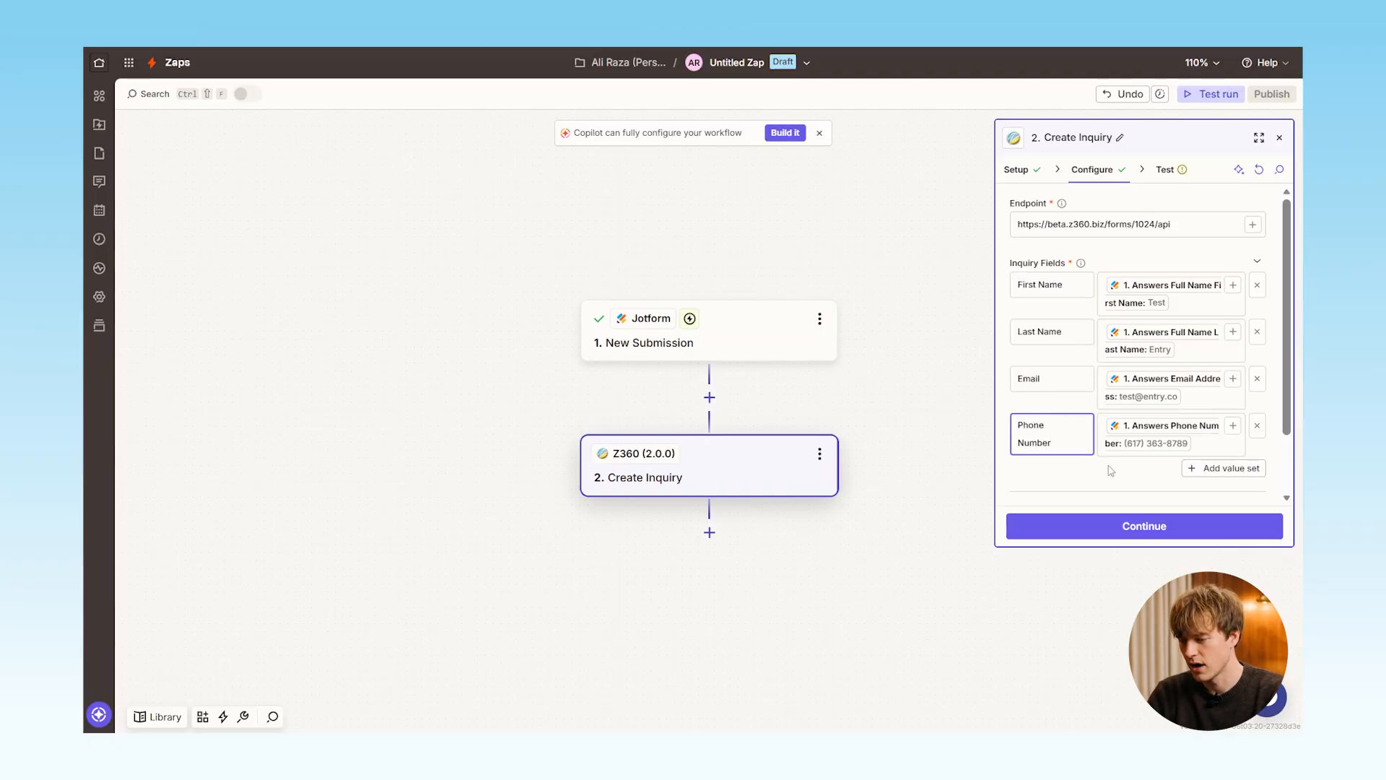
Set Consent to True, continue and test the Create Inquiry step
{"action": "scroll", "coordinate": [1110, 471], "scroll_direction": "down", "scroll_amount": 1}
{"action": "left_click", "coordinate": [1036, 466]}
{"action": "left_click", "coordinate": [1153, 528]}
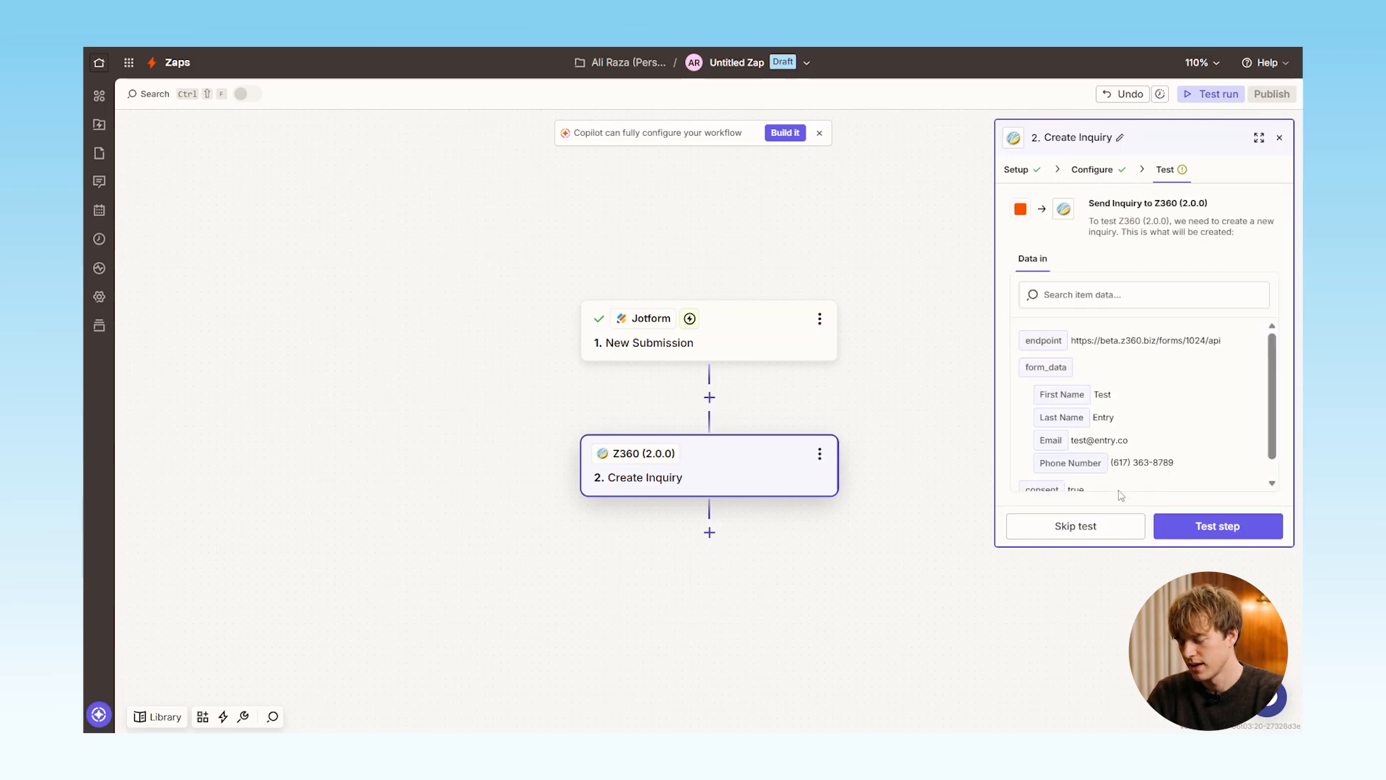
{"action": "left_click", "coordinate": [1186, 530]}
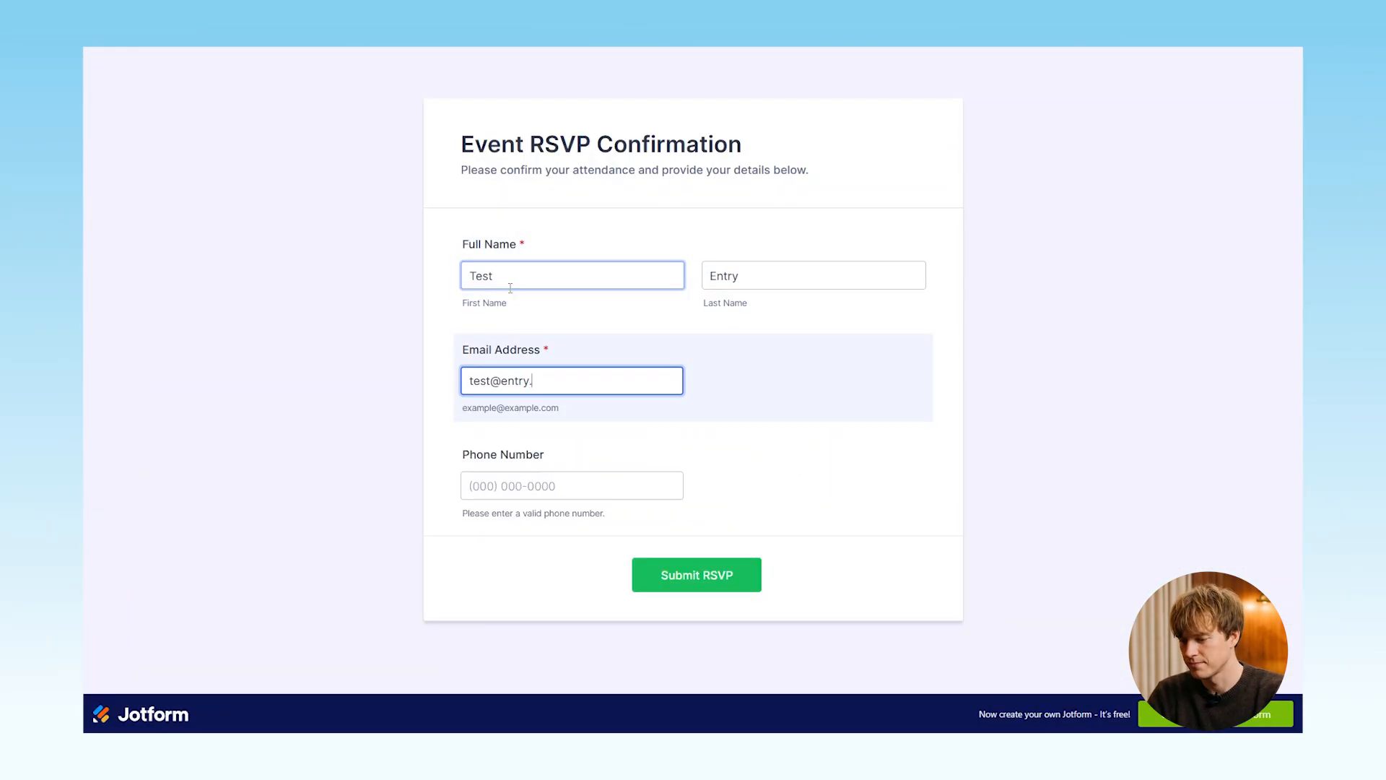
Switch to the Jotform RSVP form, fill in the test contact details including the phone number, and submit it
{"action": "type", "text": "in"}
{"action": "key", "text": "Tab"}
{"action": "left_click", "coordinate": [696, 576]}
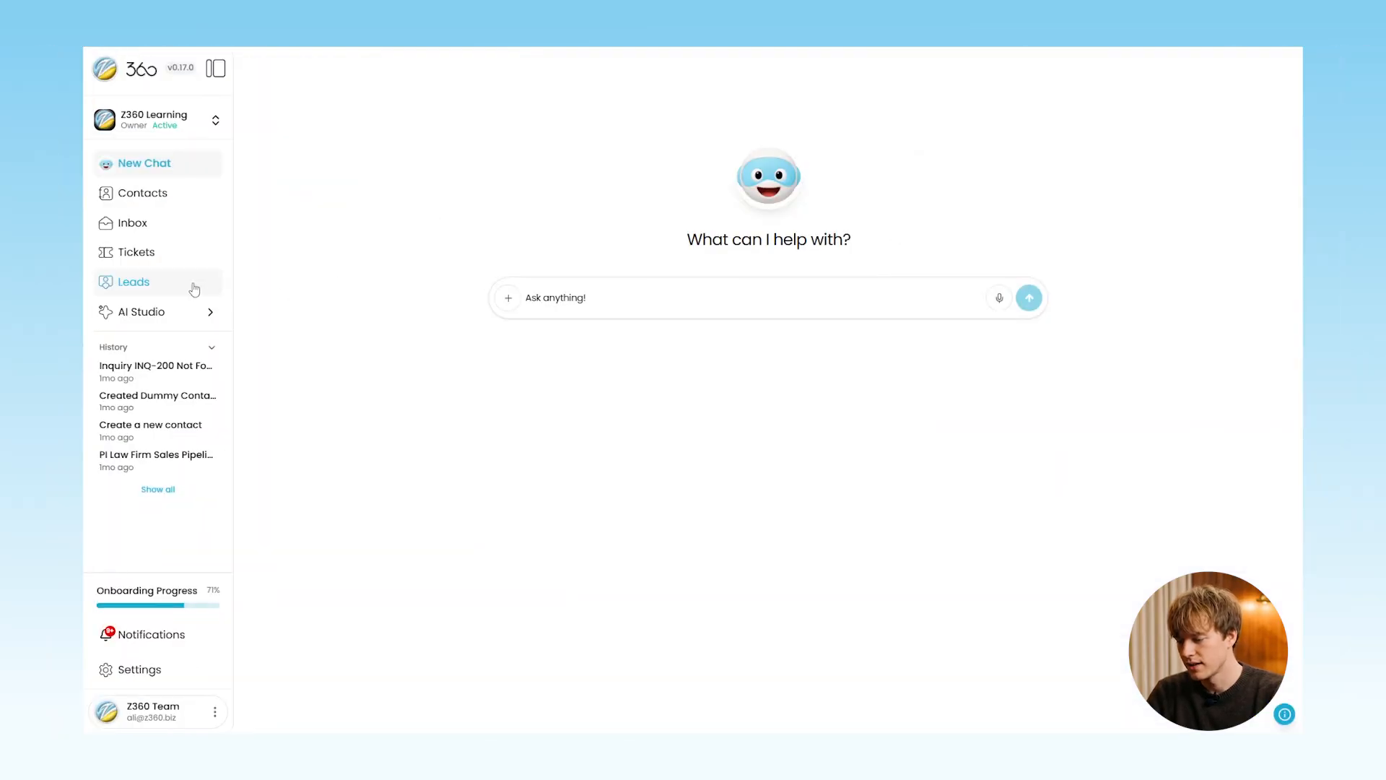
Open the Leads list in Z360 and view the newest Email Outreach lead
{"action": "left_click", "coordinate": [192, 284]}
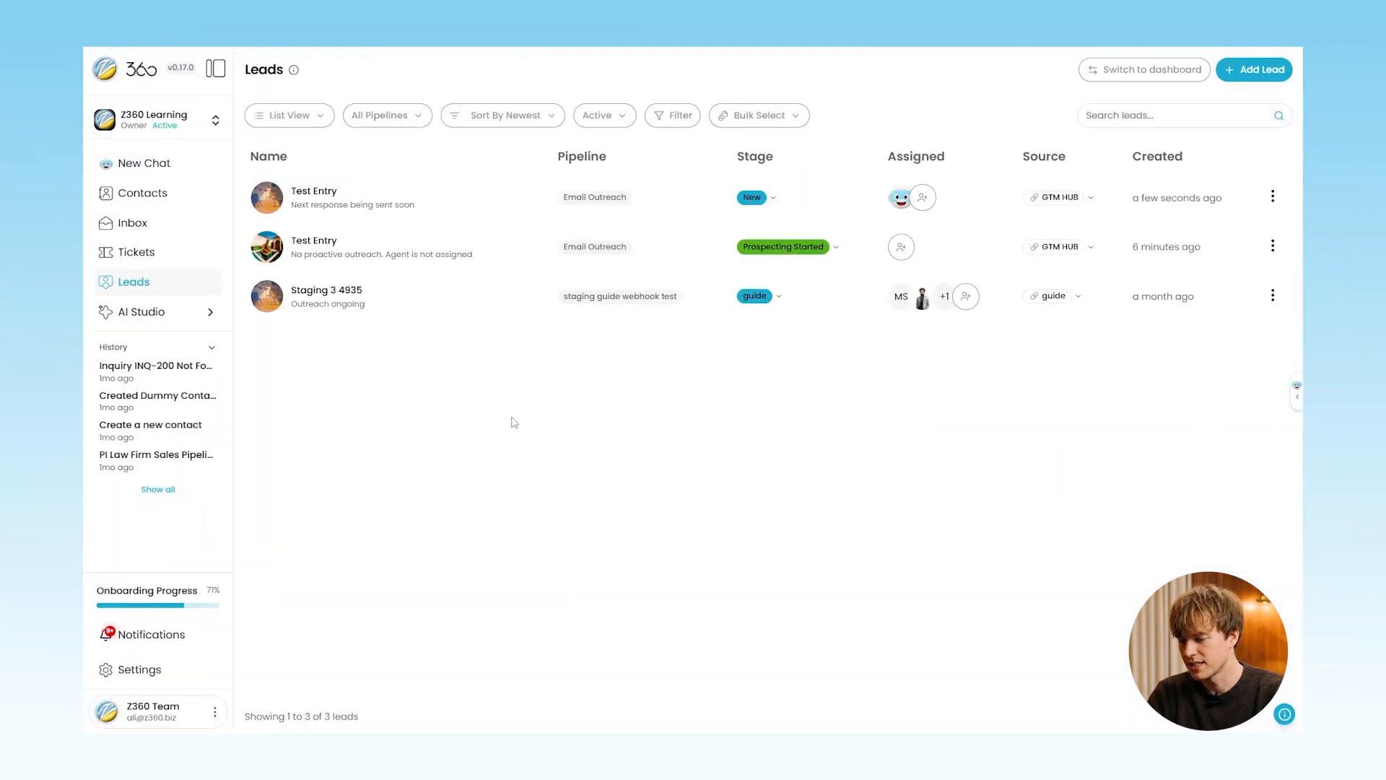
{"action": "left_click", "coordinate": [303, 195]}
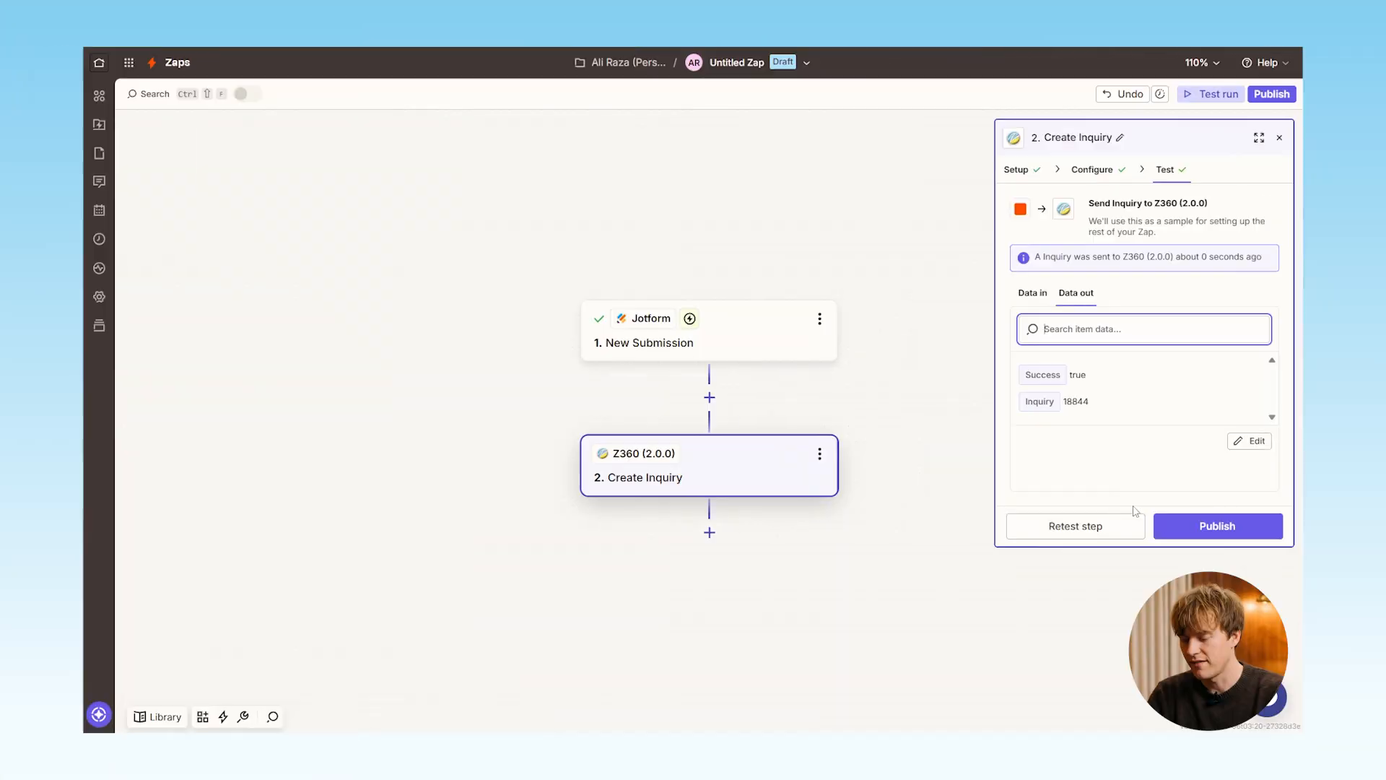
Return to the Jotform-to-Z360 Zap in Zapier and publish it
{"action": "left_click", "coordinate": [1219, 531]}
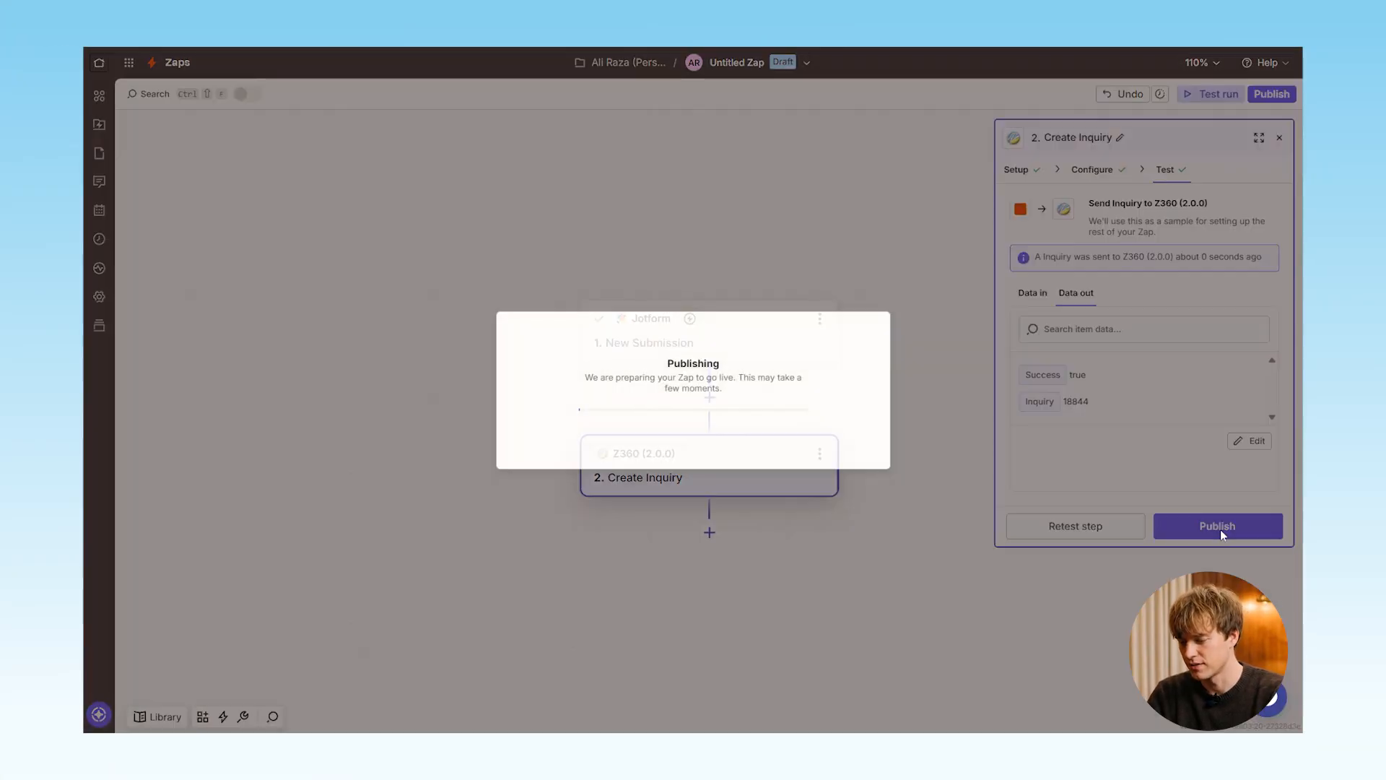